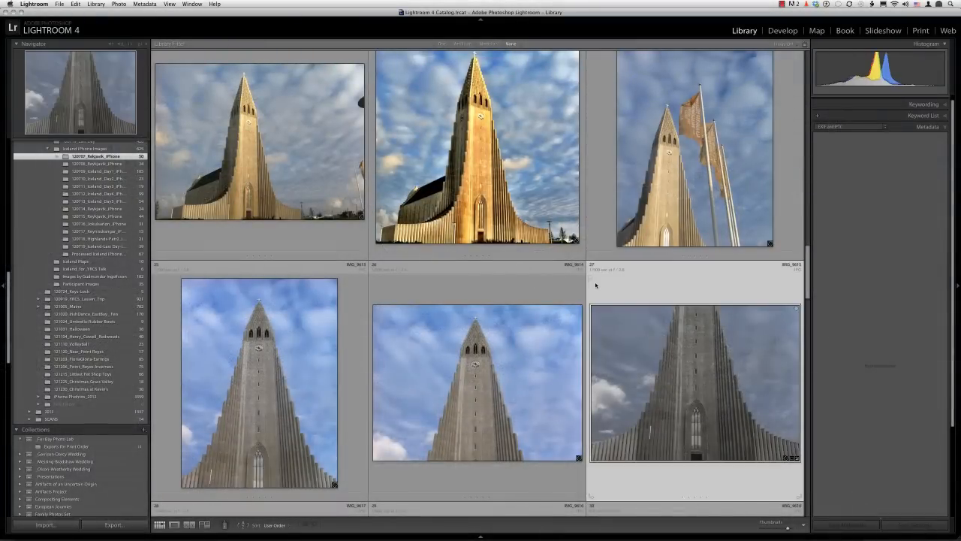
# - Open the selected grey church photo in Photoshop CS6 as a copy with Lightroom adjustments
pyautogui.click(118, 4)
pyautogui.moveTo(126, 57)
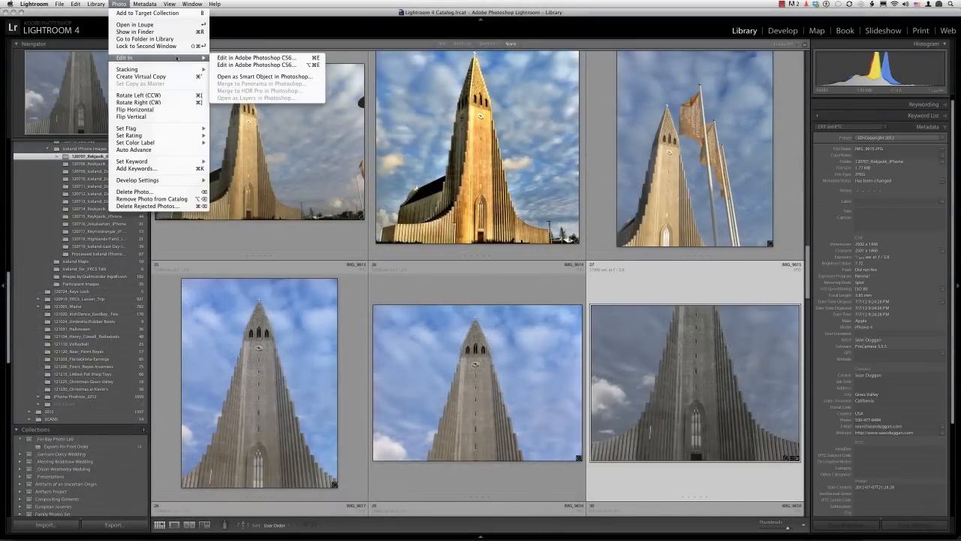
pyautogui.click(226, 59)
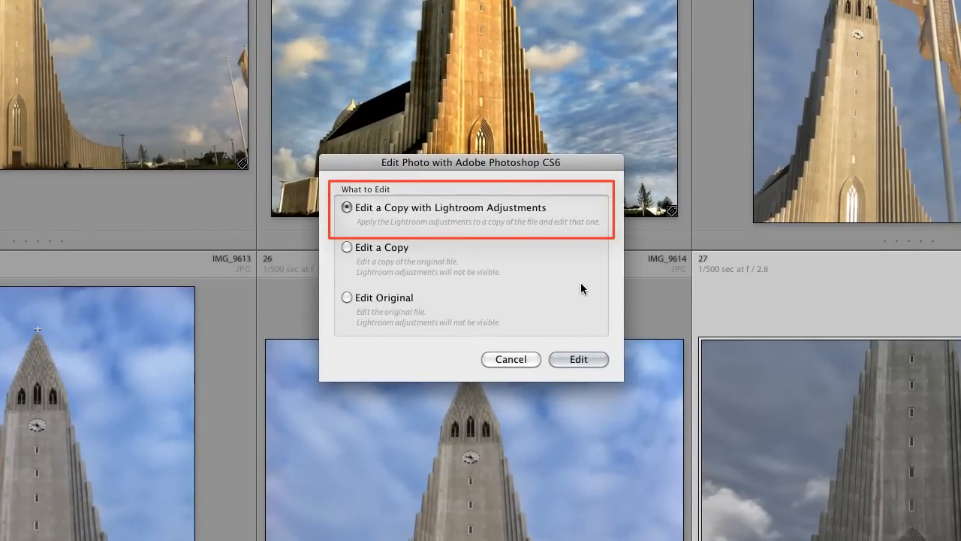
pyautogui.click(578, 359)
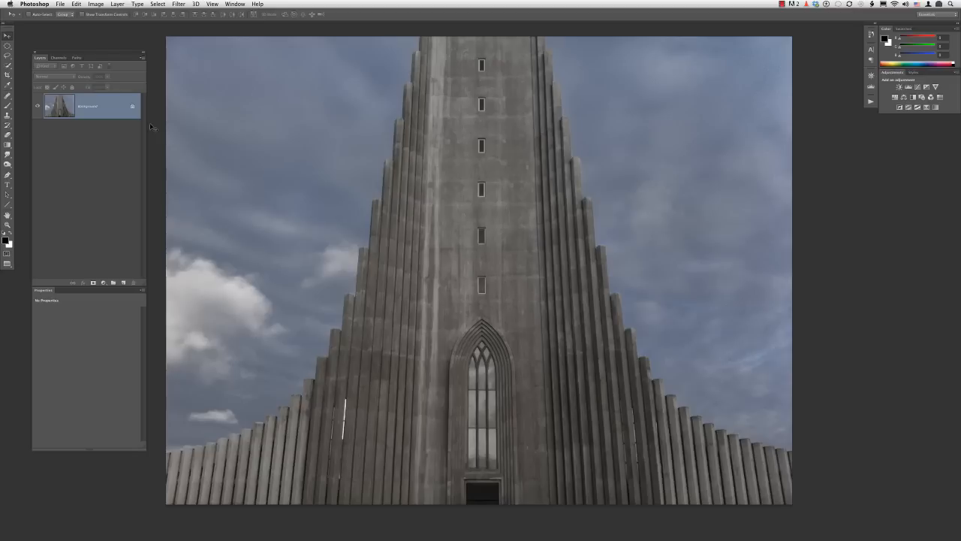
# - Blend the scratched texture layer over the church photo with the Vivid Light mode and adjust its opacity
pyautogui.click(49, 75)
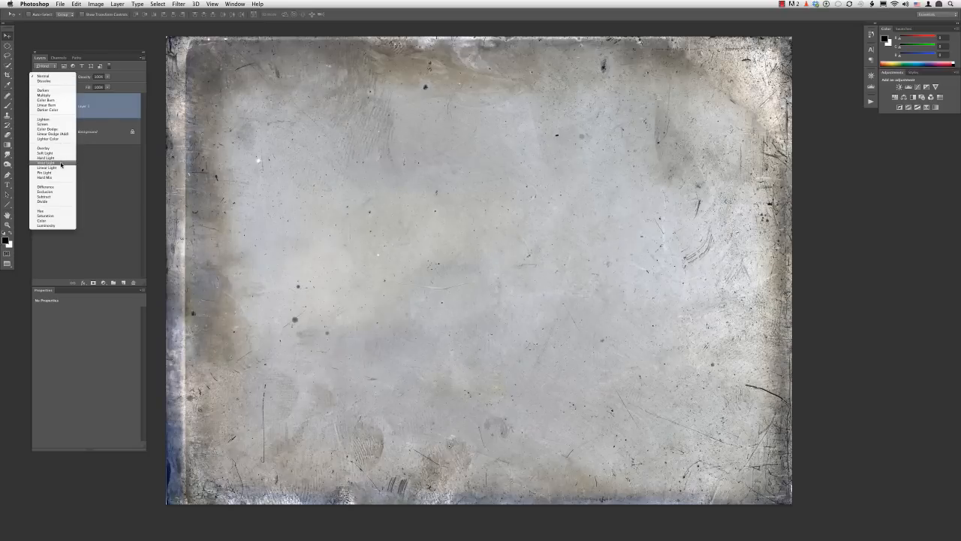
pyautogui.click(60, 164)
pyautogui.click(107, 77)
pyautogui.moveTo(111, 84); pyautogui.dragTo(106, 86)
# - Save and close the textured church image and switch back to Lightroom
pyautogui.click(60, 4)
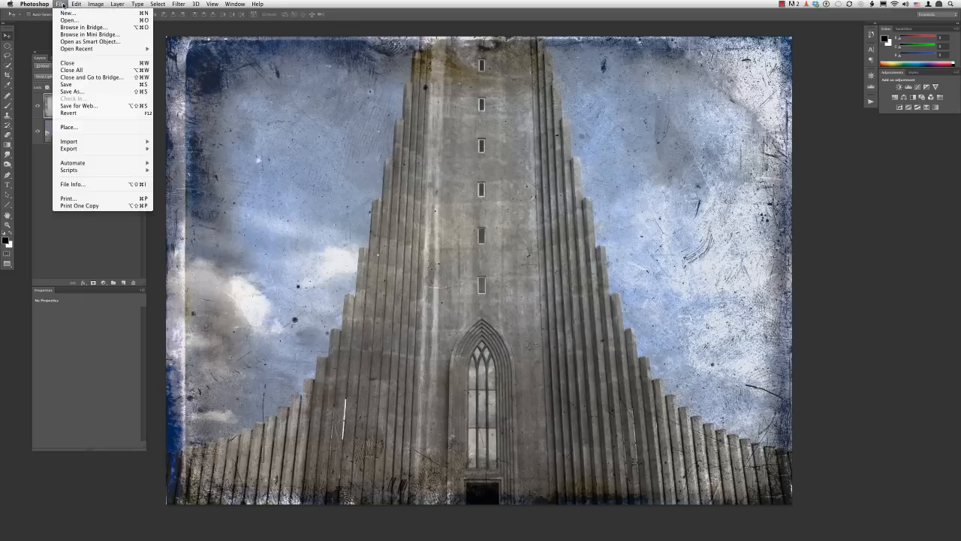
pyautogui.click(81, 84)
pyautogui.press('super+w')
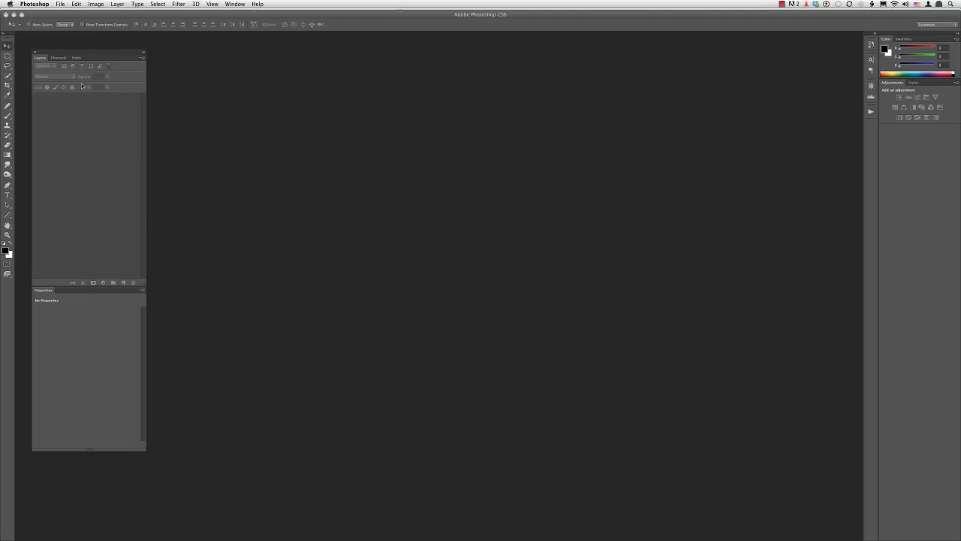
pyautogui.press('super+Tab')
pyautogui.press('super+Tab')
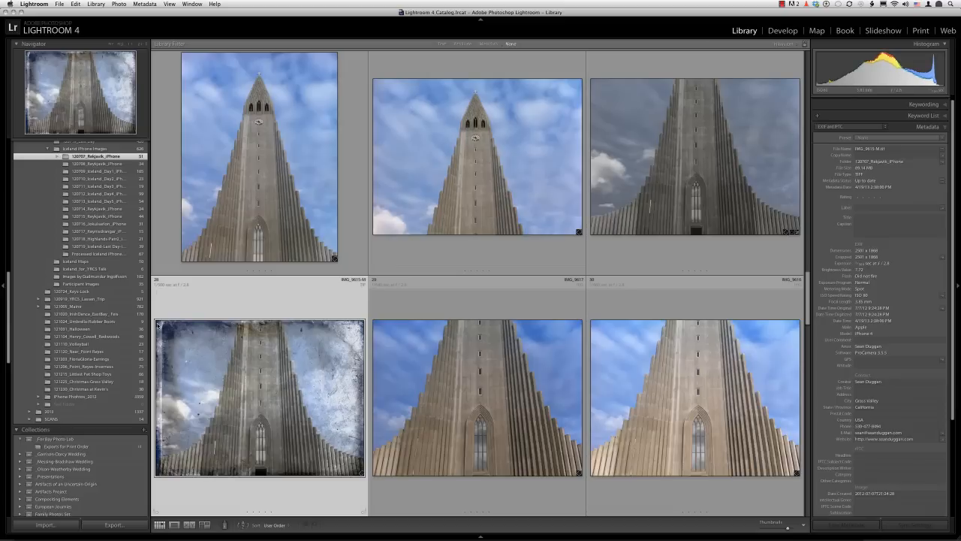
# - Open the dark blue arrow sculpture photo from the 120708_Reykjavik_iPhone folder in Develop and compare its before and after versions
pyautogui.click(119, 164)
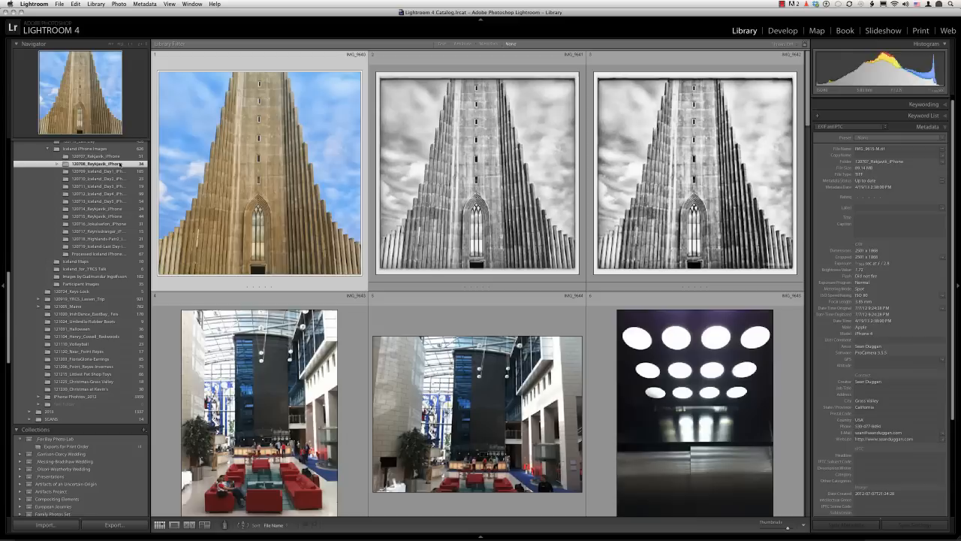
pyautogui.scroll(-10, 200, 203)
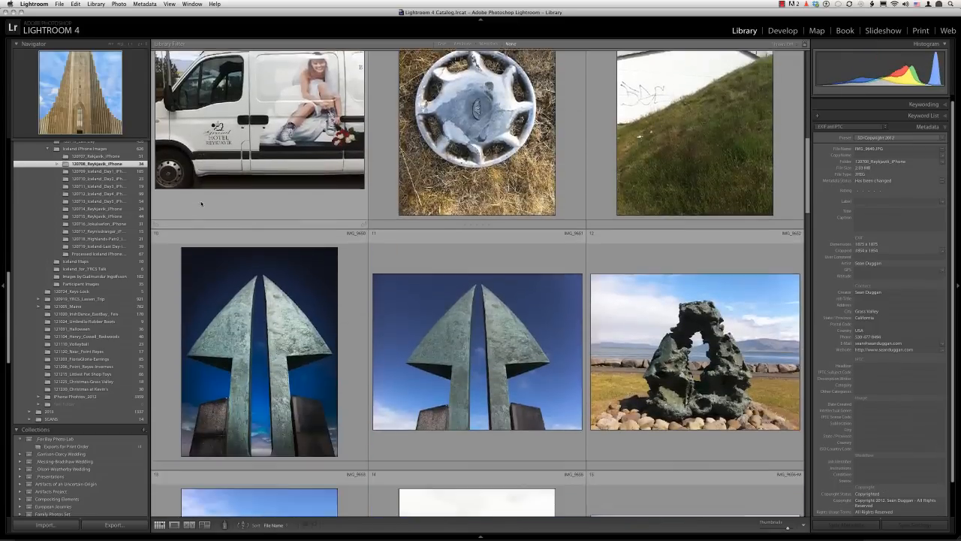
pyautogui.scroll(-2, 201, 203)
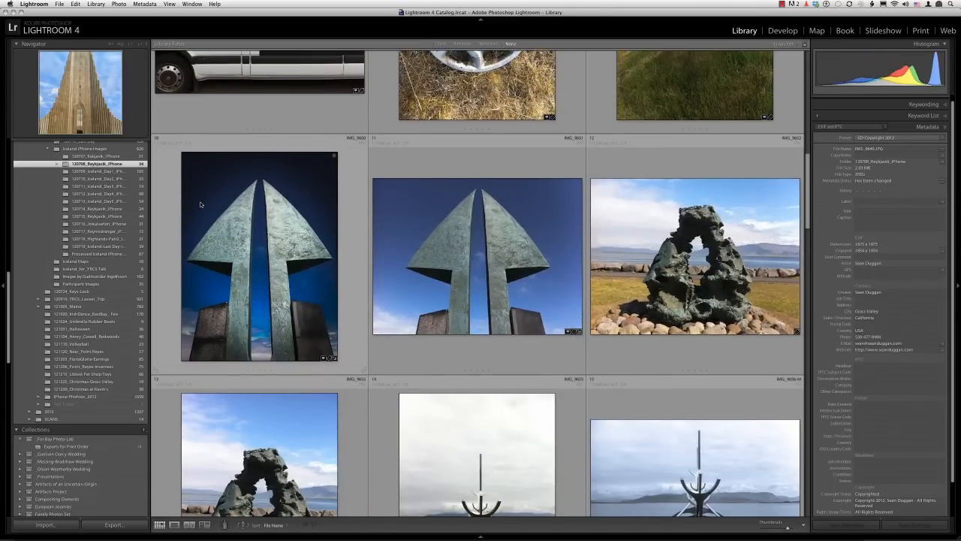
pyautogui.click(200, 201)
pyautogui.press('d')
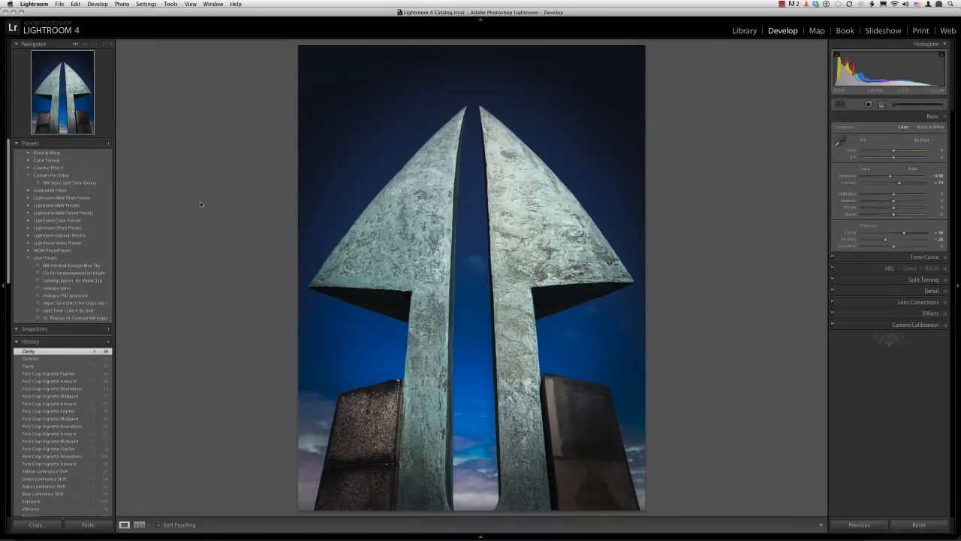
pyautogui.press('y')
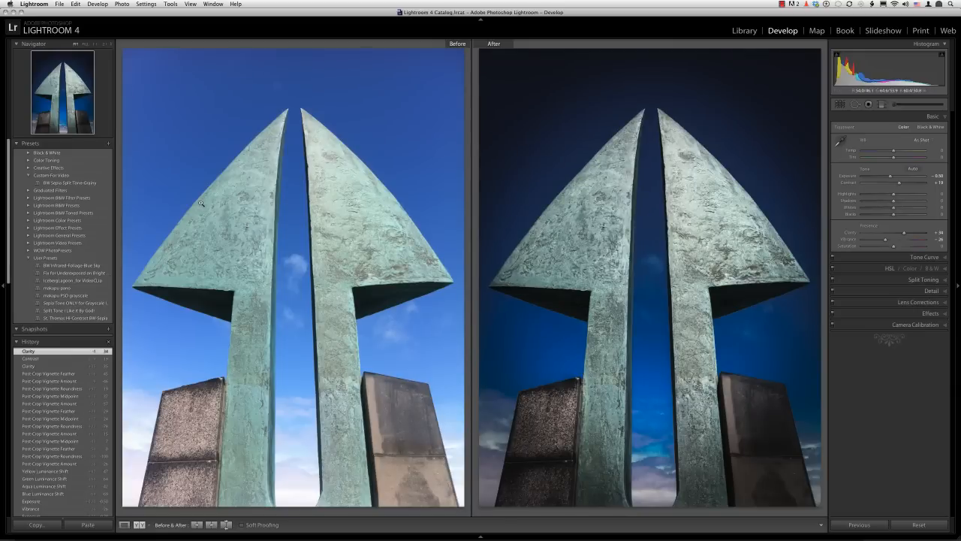
# - Open the arrow sculpture photo in Photoshop CS6 with the Edit a Copy option, leaving out the Lightroom adjustments
pyautogui.press('super+e')
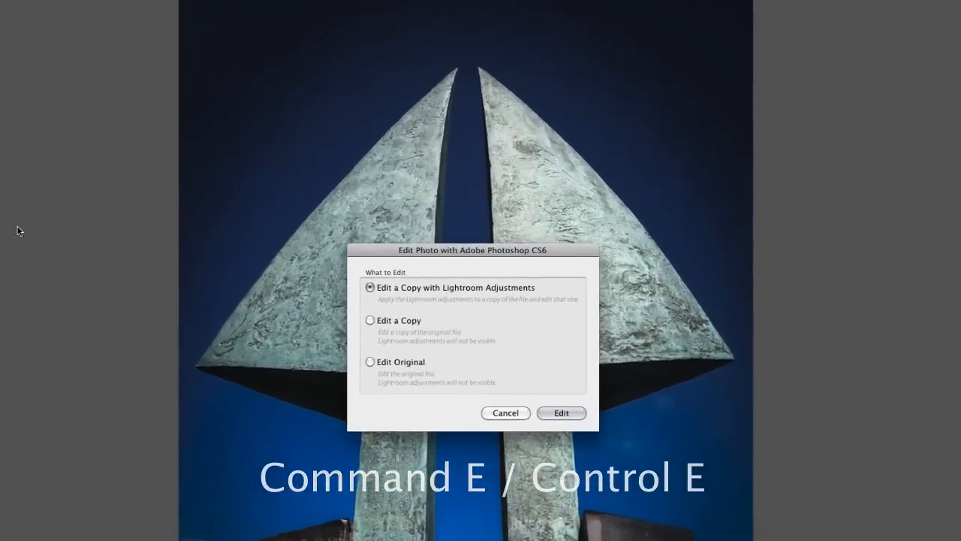
pyautogui.click(357, 347)
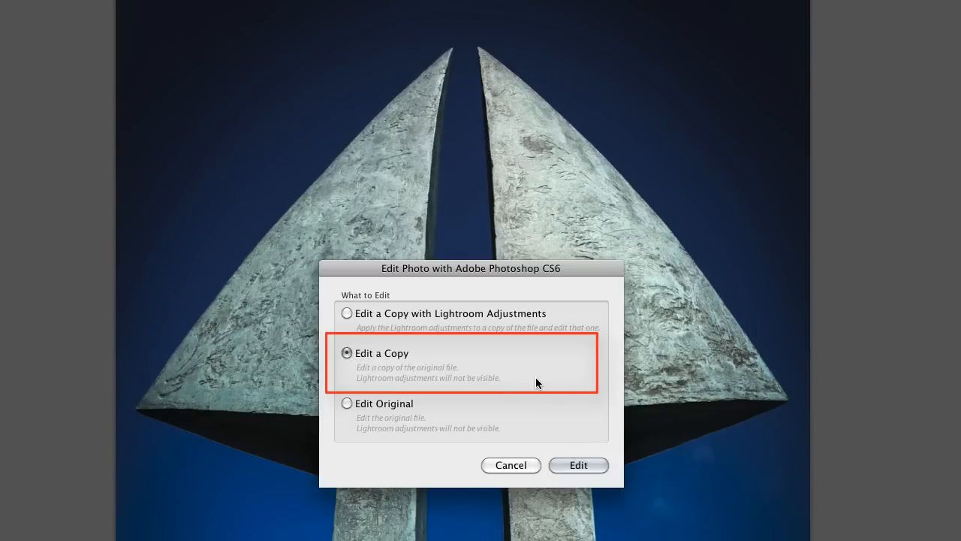
pyautogui.click(589, 466)
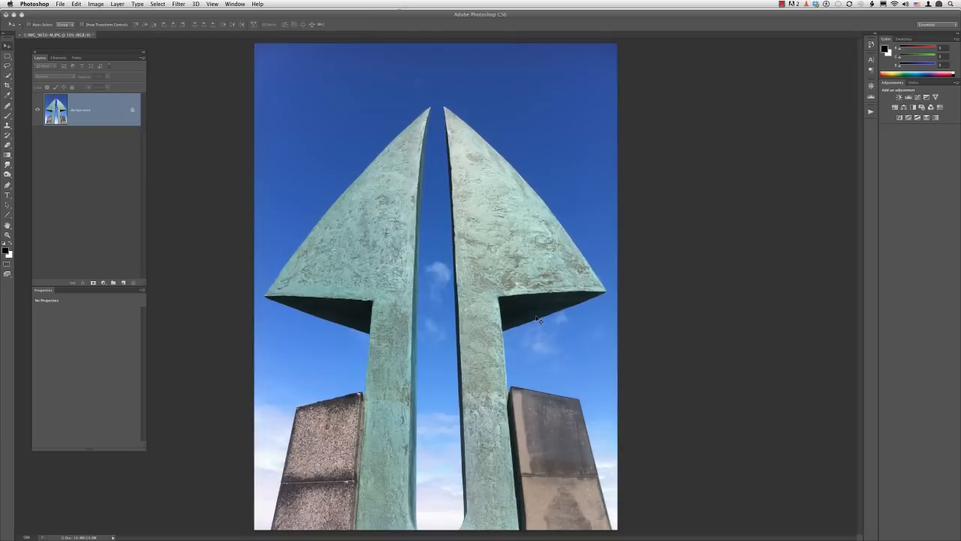
# - Check the new copy in Lightroom's Library grid and return to Photoshop
pyautogui.press('super+Tab')
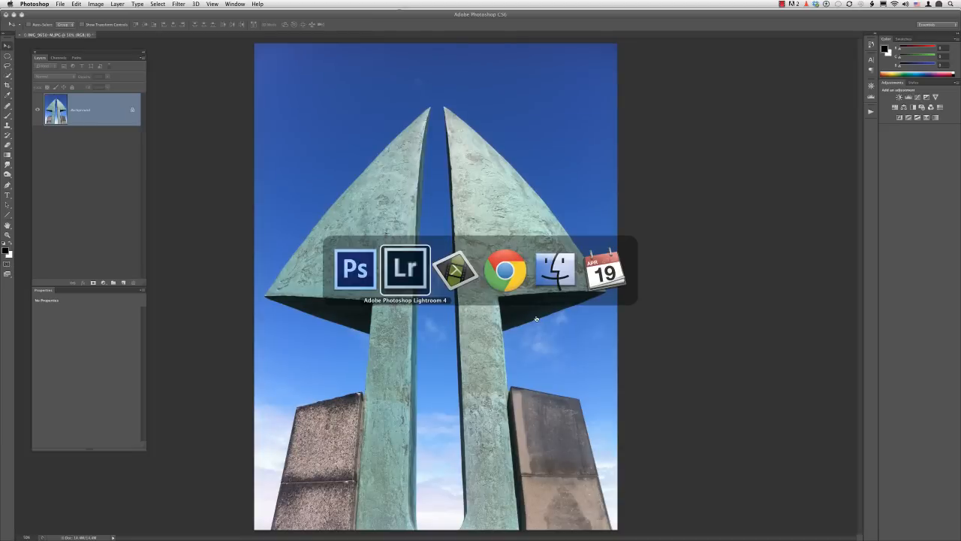
pyautogui.press('g')
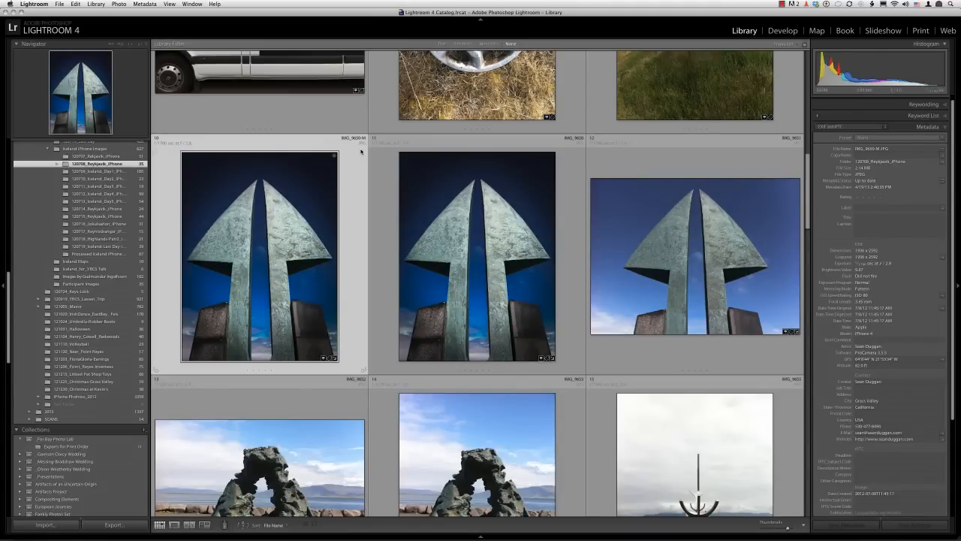
pyautogui.press('super+Tab')
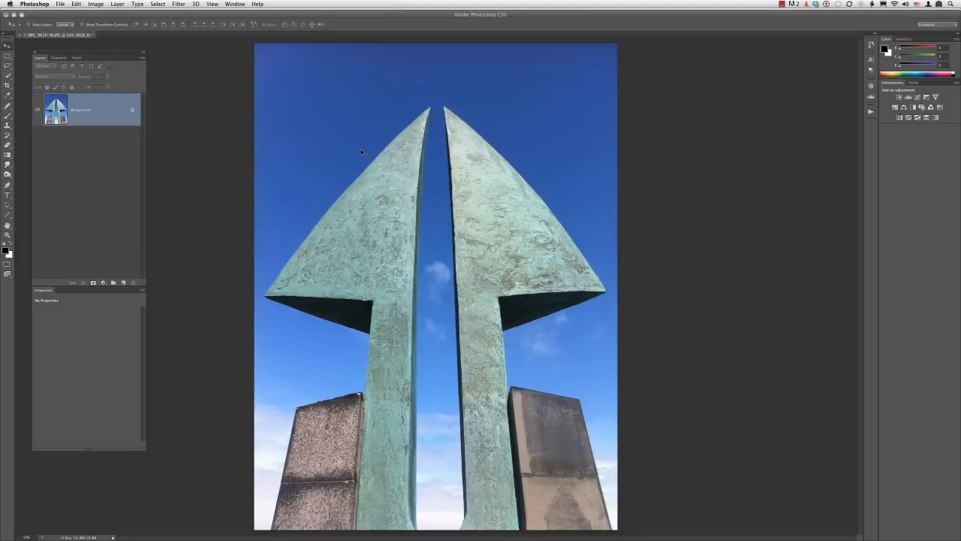
# - Fill a circular selection over the sculpture's tip with black and deselect it
pyautogui.moveTo(457, 201); pyautogui.dragTo(538, 324)
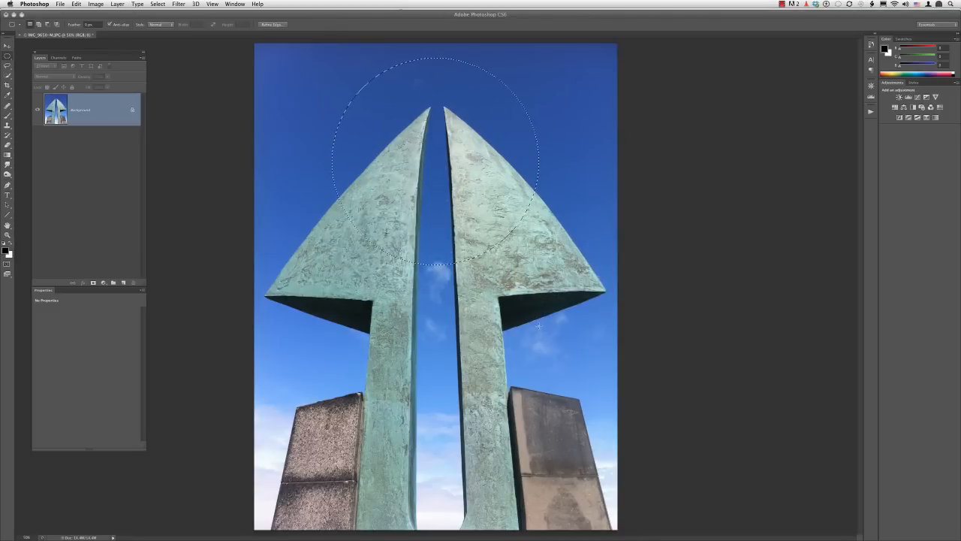
pyautogui.hotkey('alt', 'BackSpace')
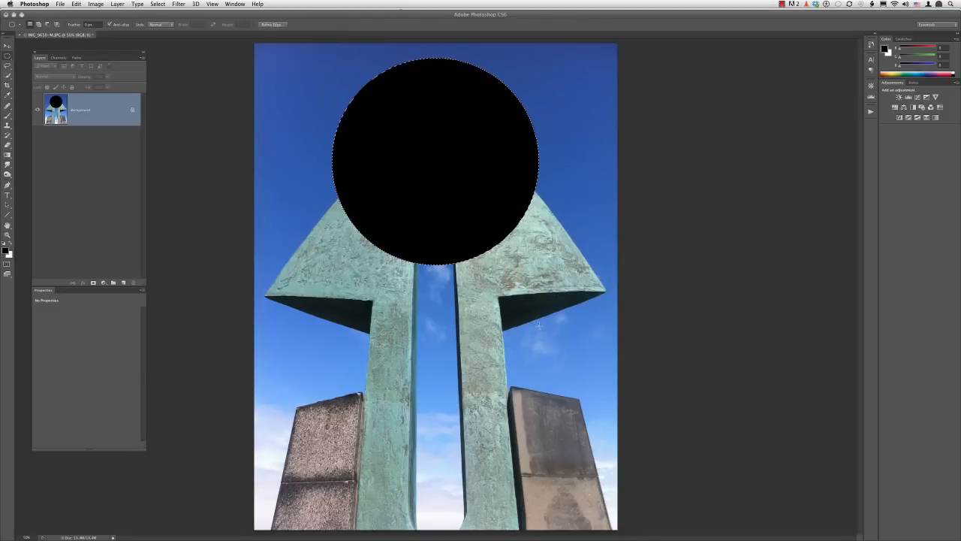
pyautogui.press('super+d')
# - Save the edited sculpture copy as a Baseline ("Standard") JPEG at Maximum quality, 12
pyautogui.click(60, 3)
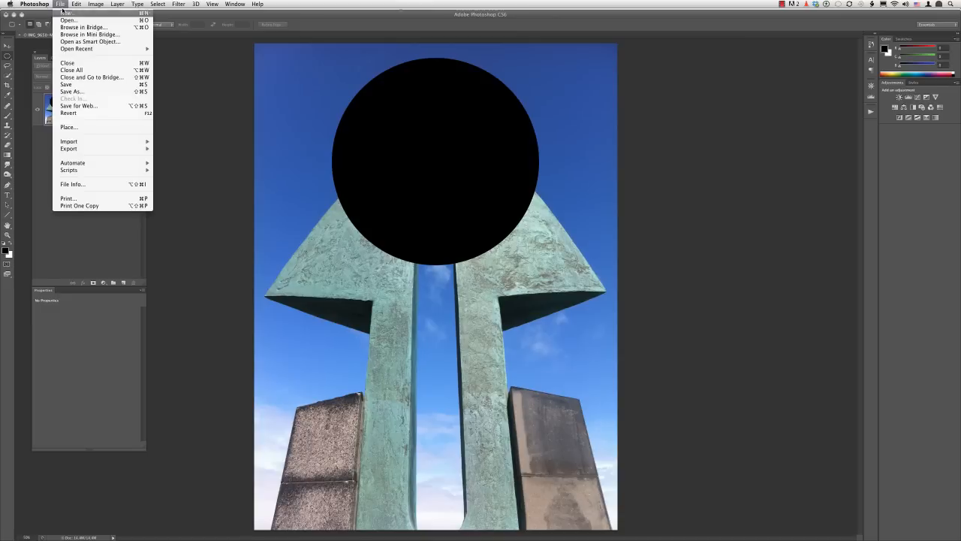
pyautogui.click(73, 84)
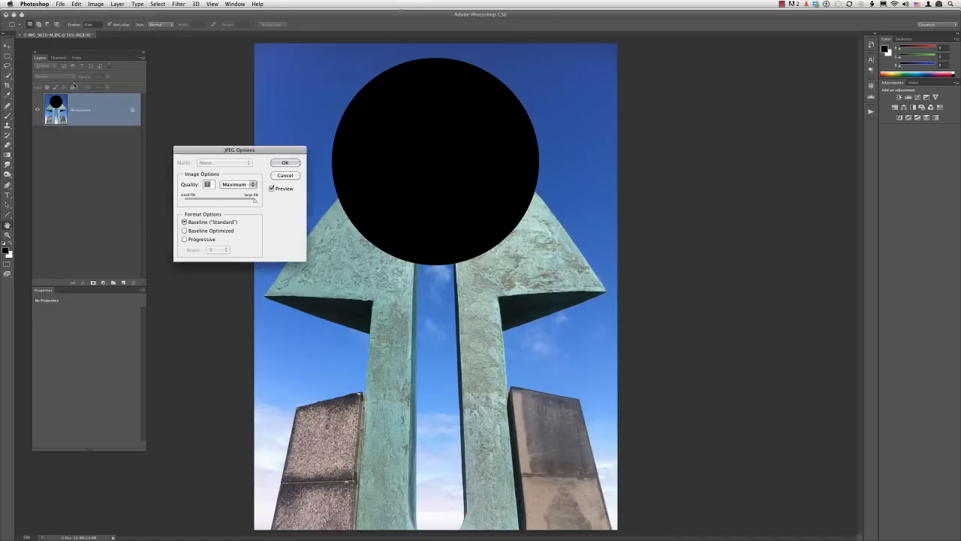
pyautogui.click(283, 164)
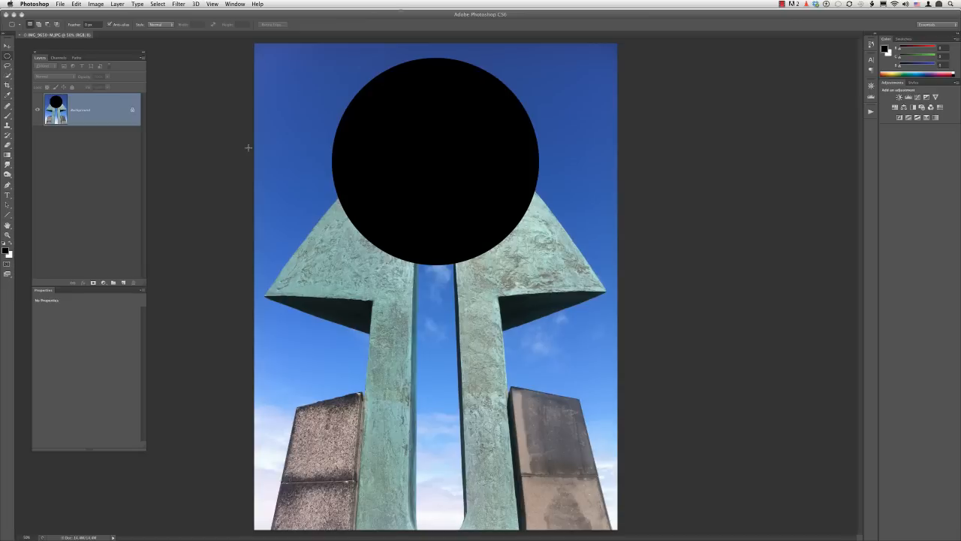
# - Switch to Lightroom and open the original IMG_9650 photo in Photoshop CS6 using the Edit a Copy option
pyautogui.press('super+Tab')
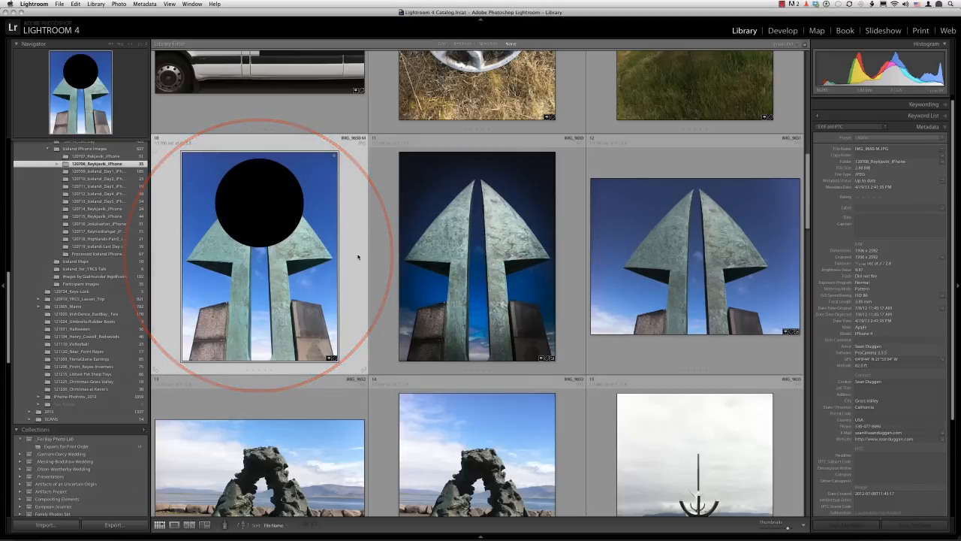
pyautogui.click(427, 250)
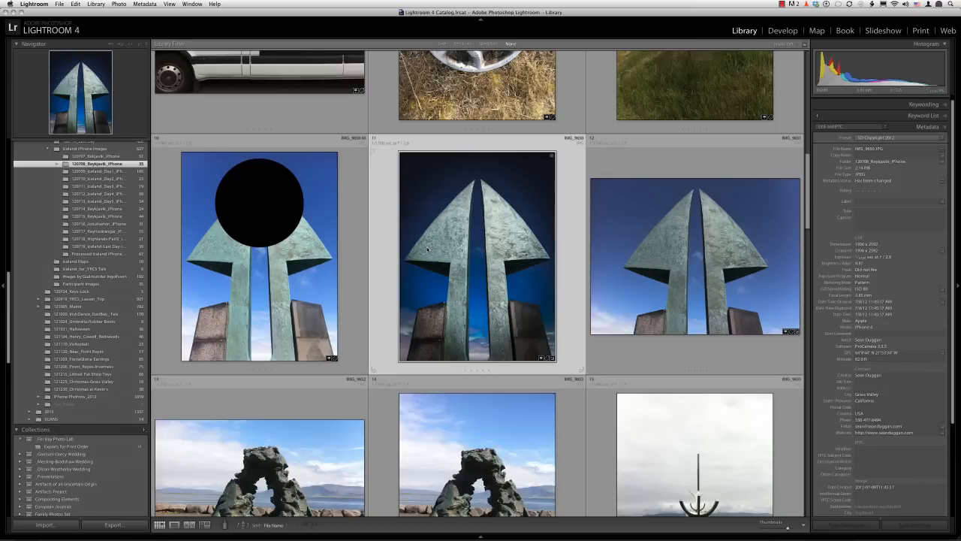
pyautogui.click(119, 4)
pyautogui.moveTo(139, 60)
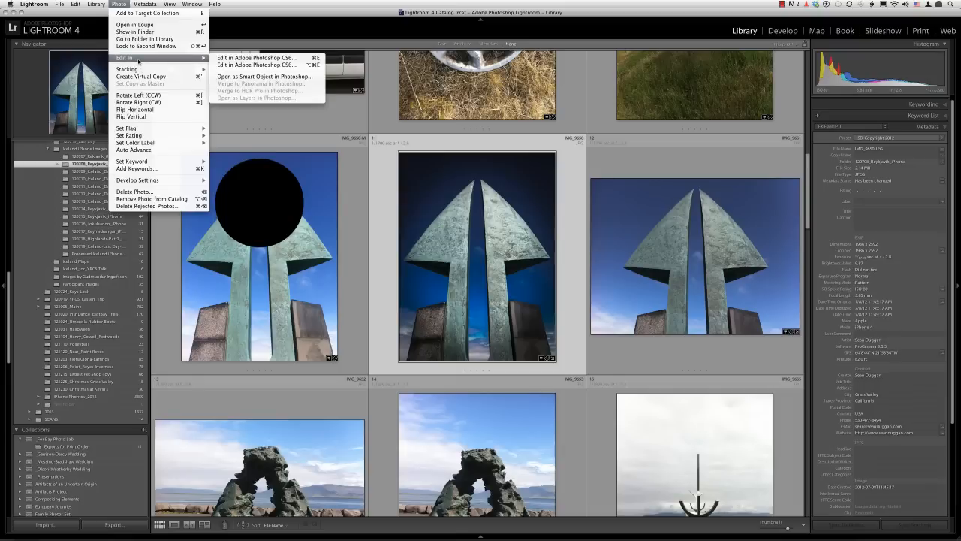
pyautogui.click(239, 58)
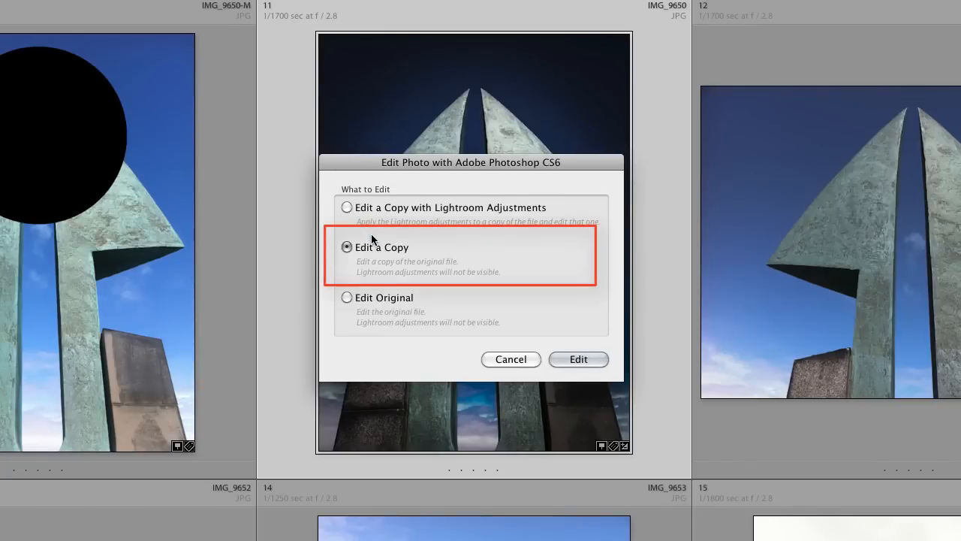
pyautogui.click(588, 359)
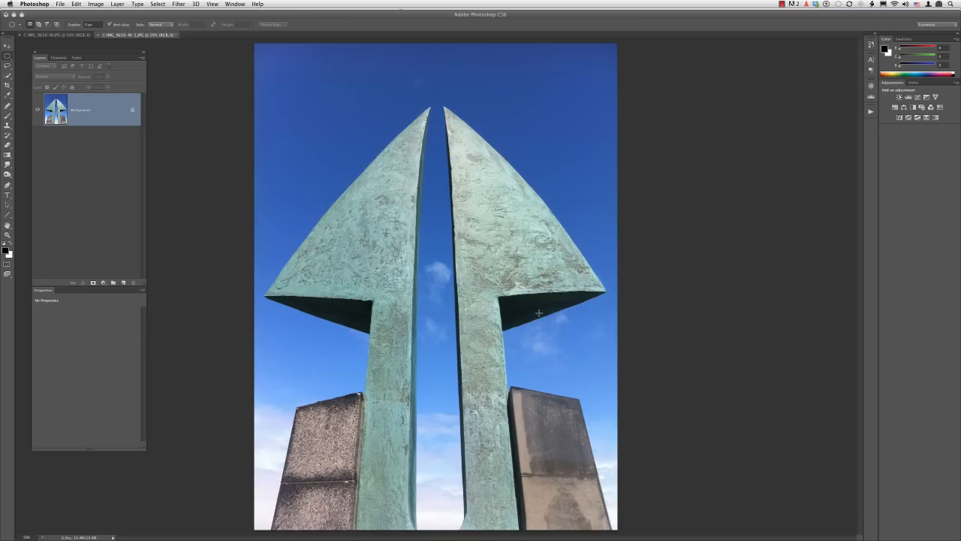
# - Add a Hue/Saturation adjustment layer above the sculpture image and shift its hue to about -115
pyautogui.press('super+Tab')
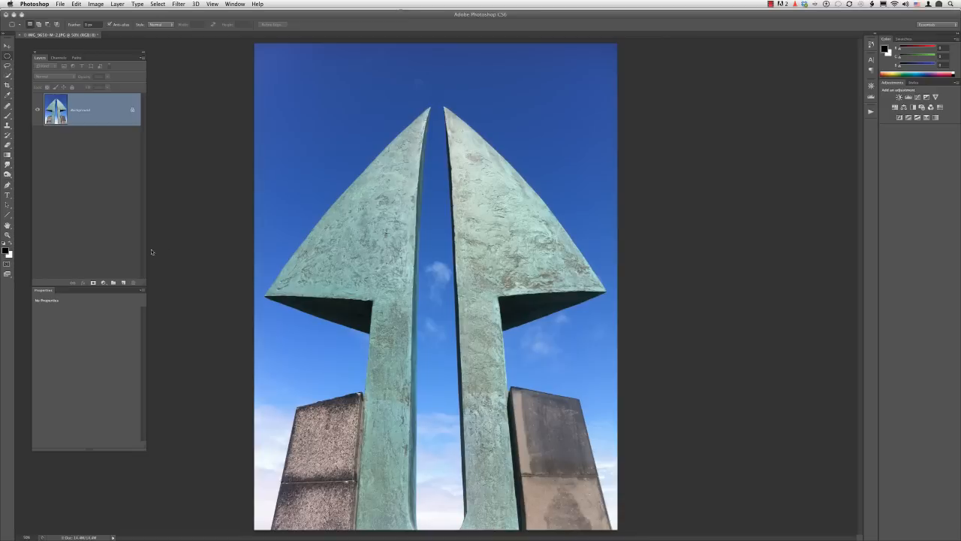
pyautogui.click(105, 281)
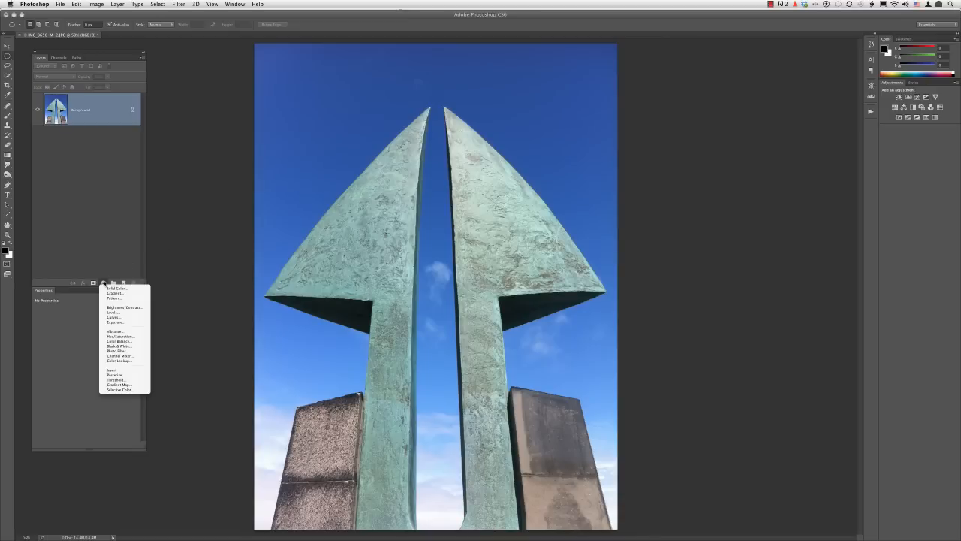
pyautogui.click(137, 335)
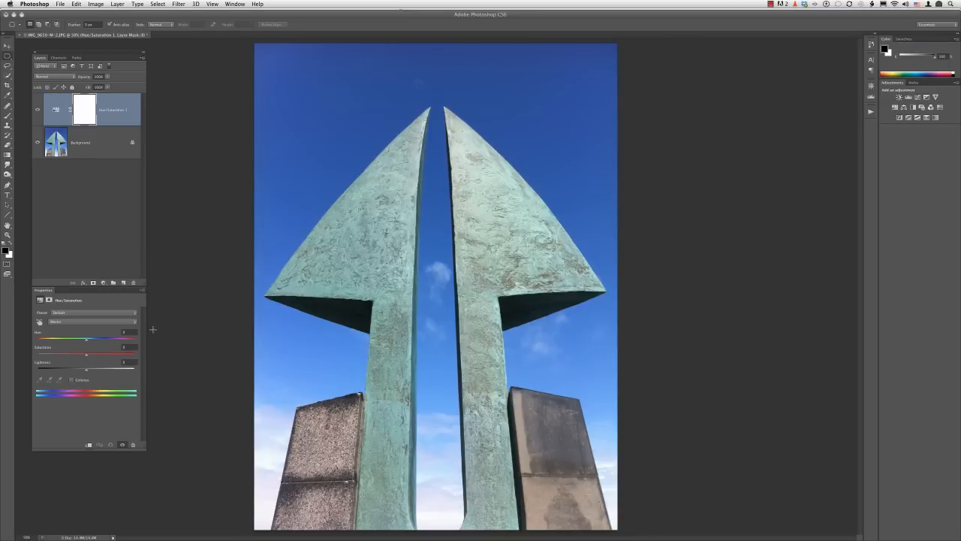
pyautogui.moveTo(88, 342); pyautogui.dragTo(50, 342)
# - Save the layered image as IMG_9650-M-2.psd in the 120708_Reykjavik_iPhone folder with Layers and Maximize Compatibility enabled
pyautogui.click(61, 4)
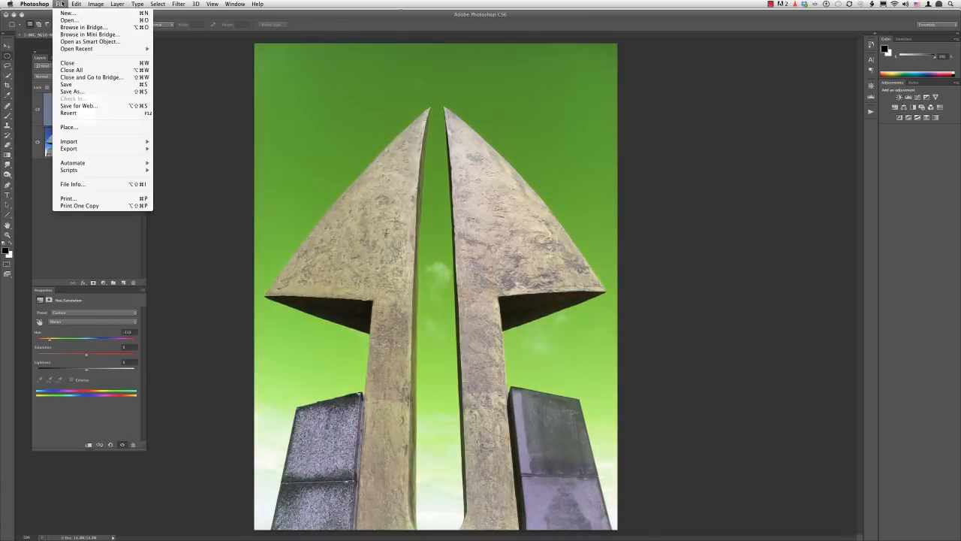
pyautogui.click(75, 84)
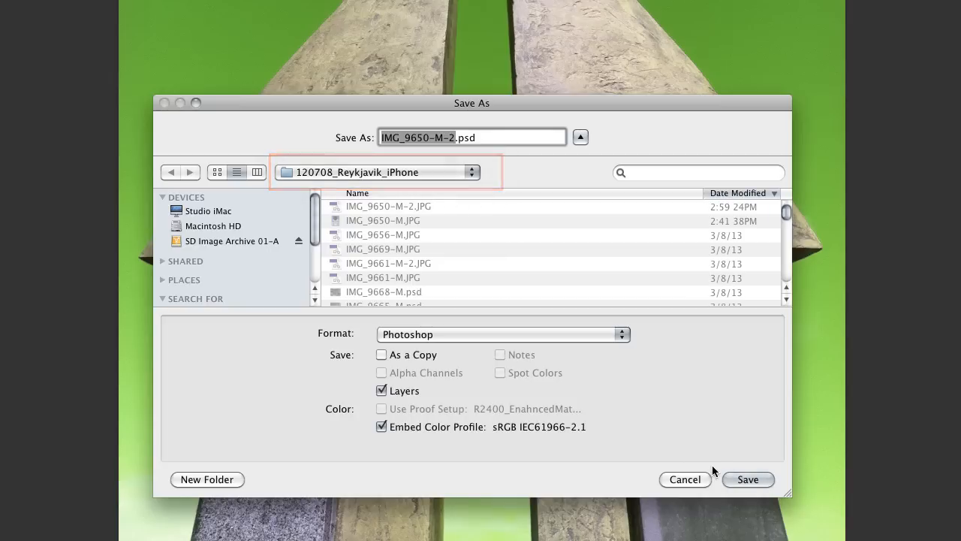
pyautogui.click(743, 478)
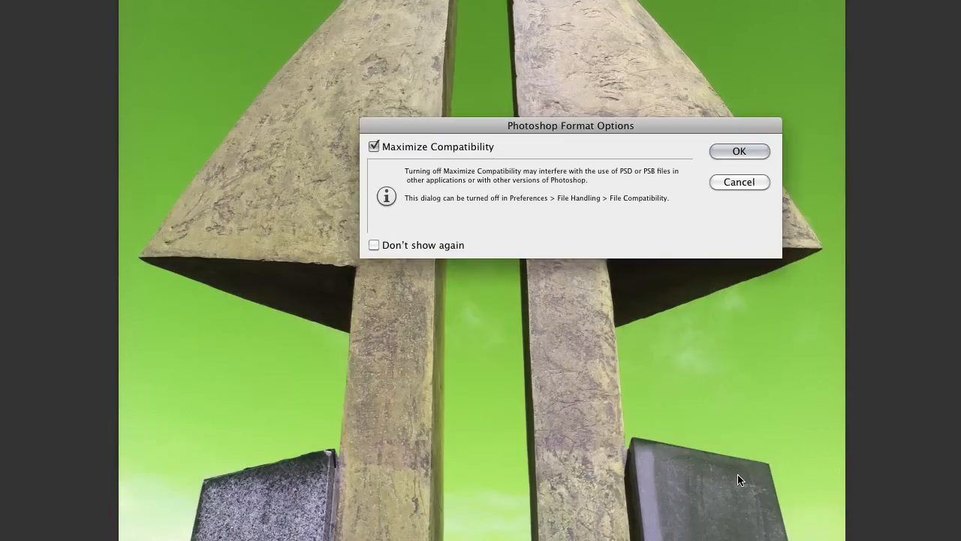
pyautogui.press('Return')
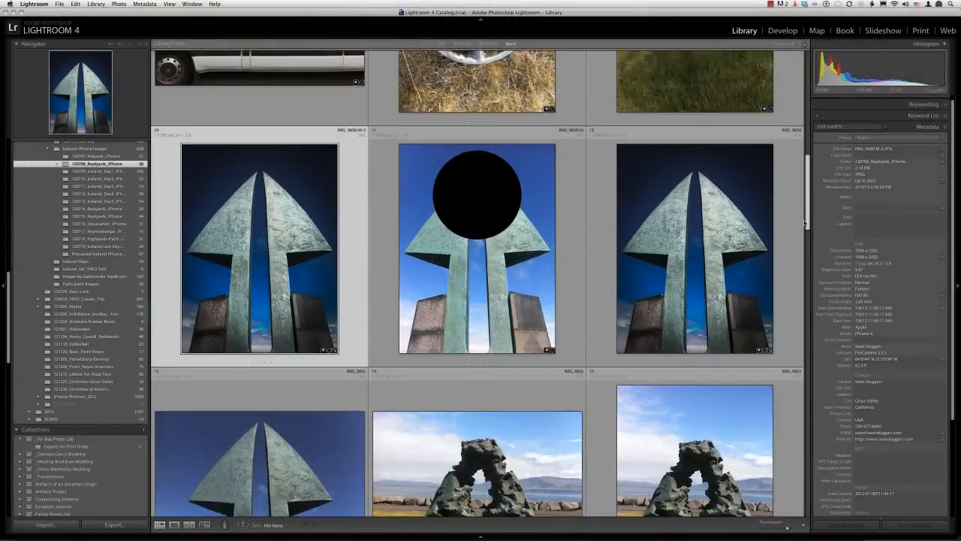
# - Synchronize the 120708_Reykjavik_iPhone folder, importing new photos without showing the import dialog and scanning for metadata updates
pyautogui.moveTo(805, 223); pyautogui.dragTo(806, 227)
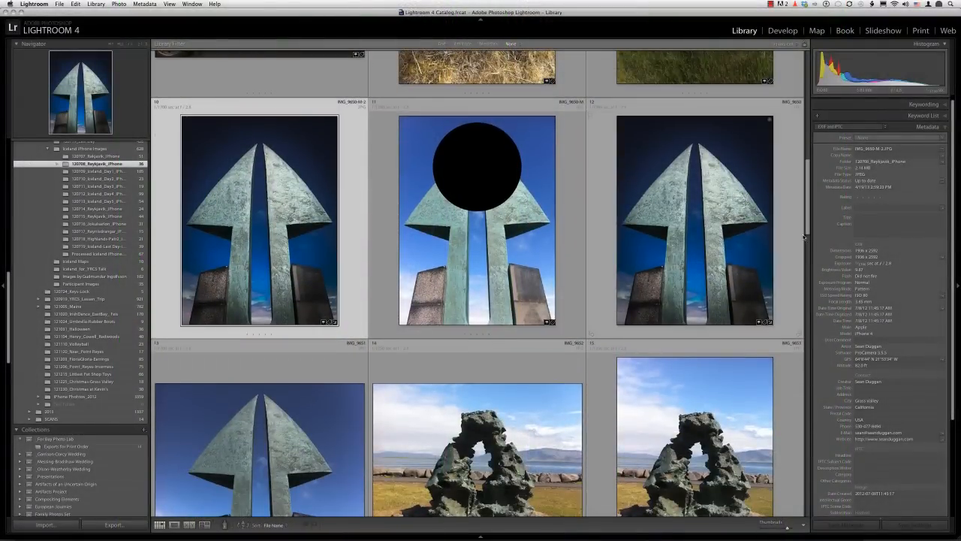
pyautogui.click(775, 530)
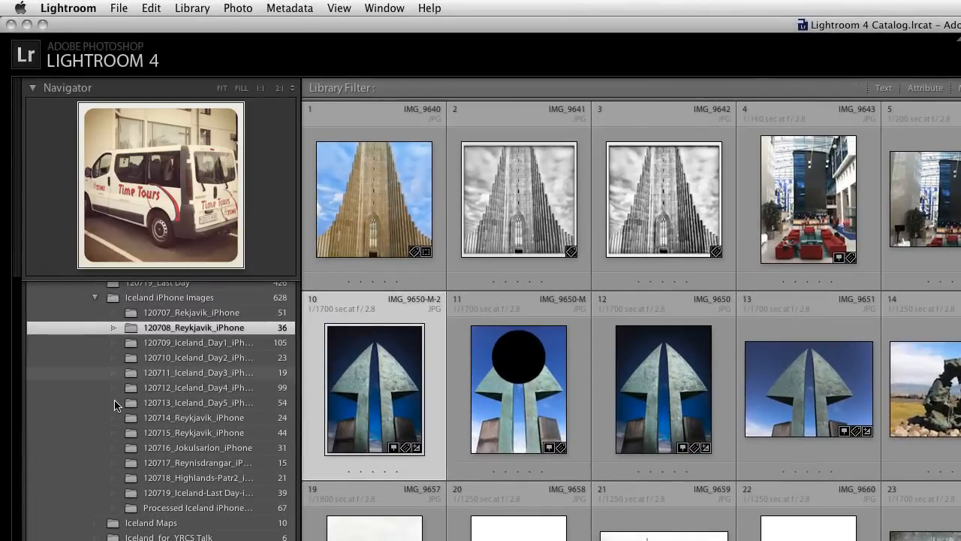
pyautogui.rightClick(133, 332)
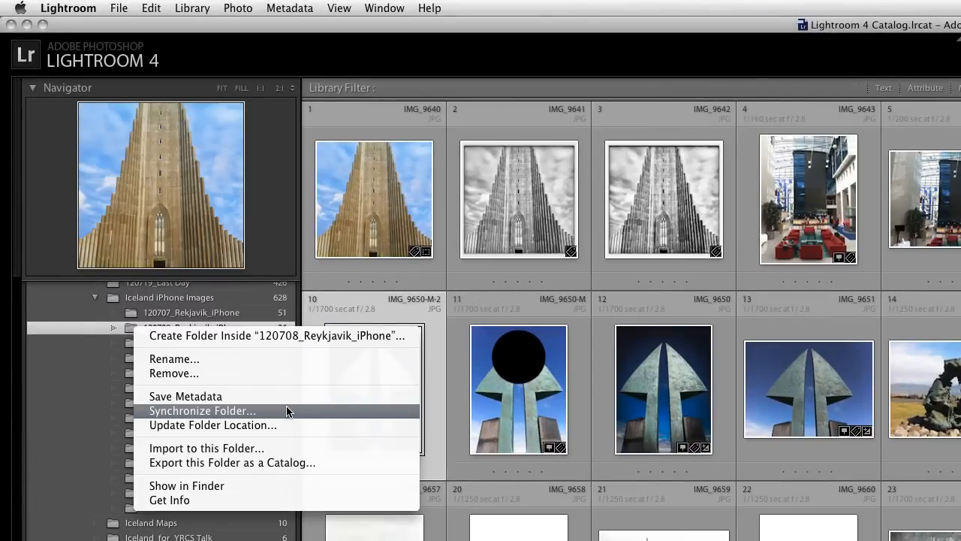
pyautogui.click(118, 331)
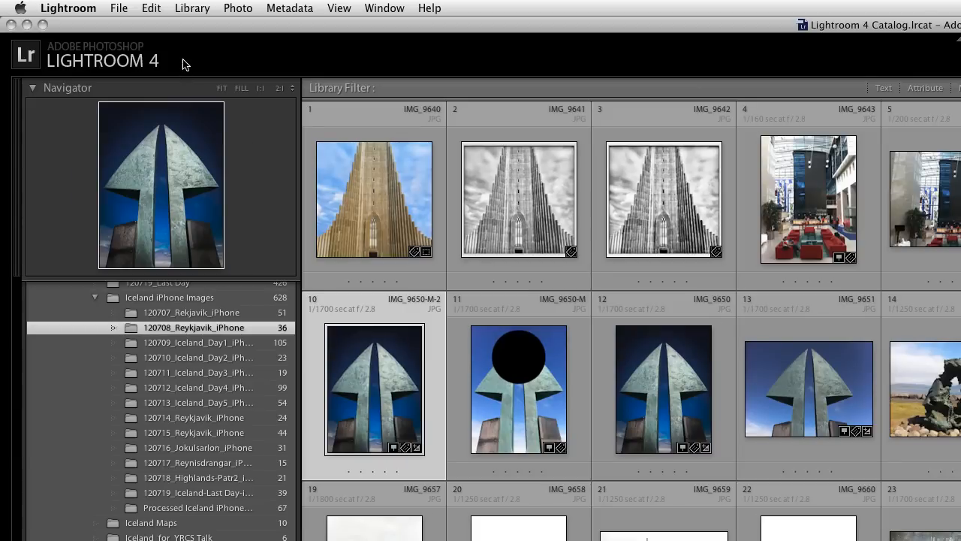
pyautogui.click(190, 9)
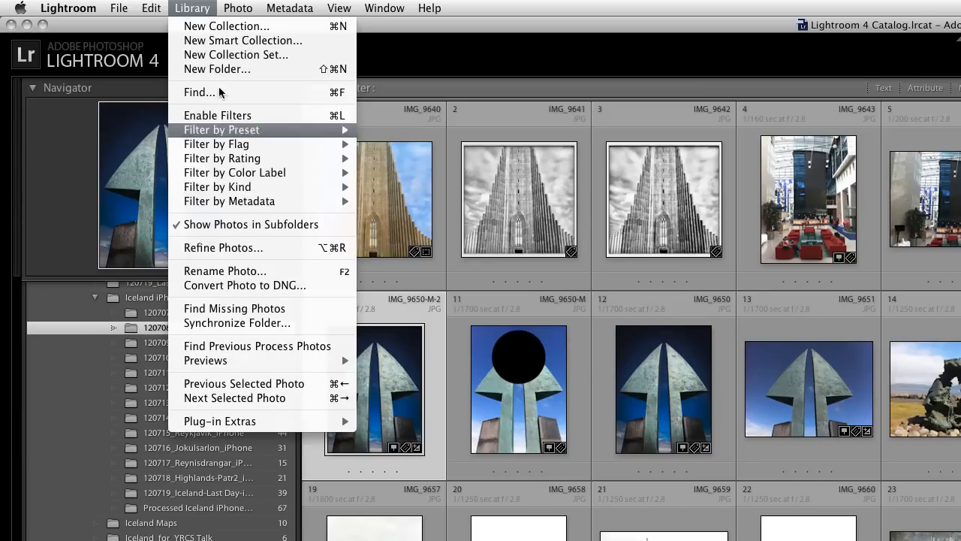
pyautogui.click(322, 322)
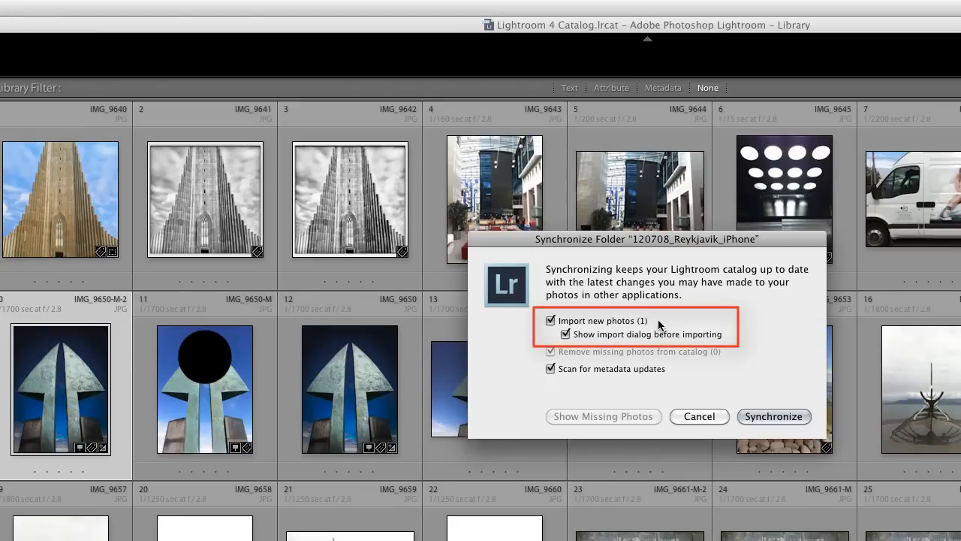
pyautogui.click(566, 334)
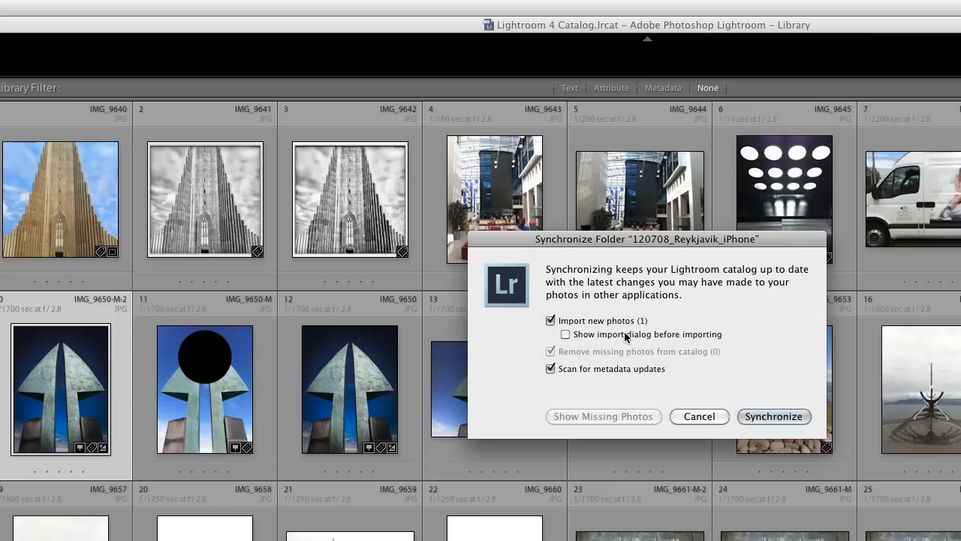
pyautogui.click(803, 419)
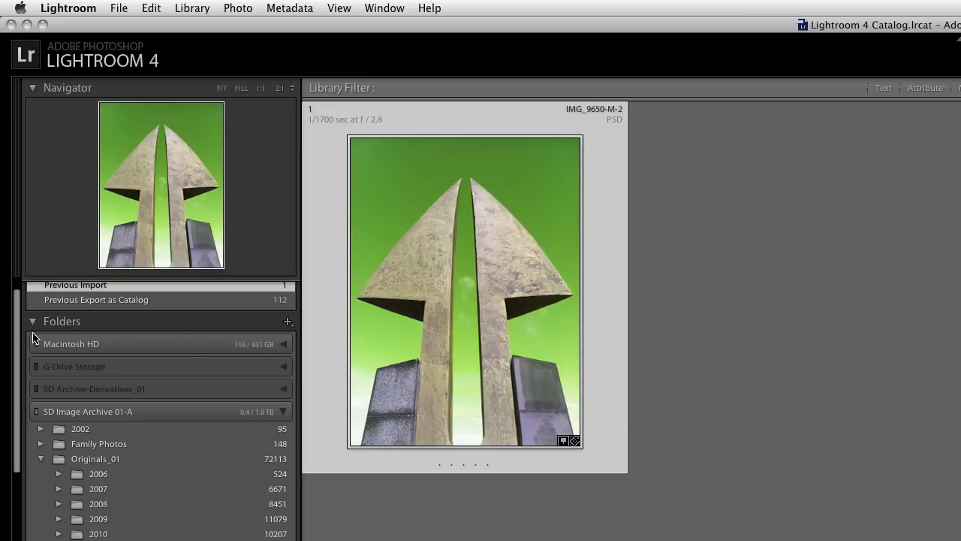
# - Go from the Previous Import view to the library folder that contains the green IMG_9650-M-2 PSD
pyautogui.scroll(3, 15, 345)
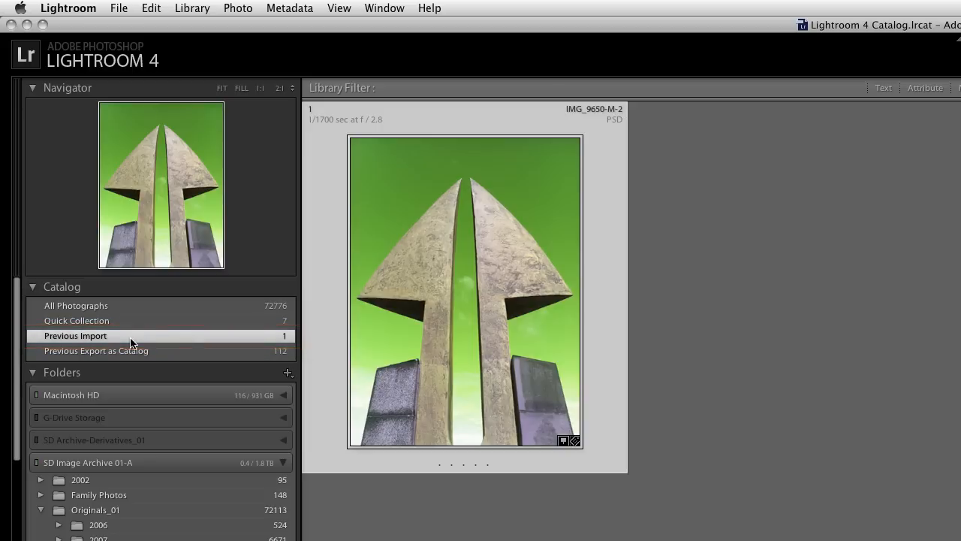
pyautogui.rightClick(430, 272)
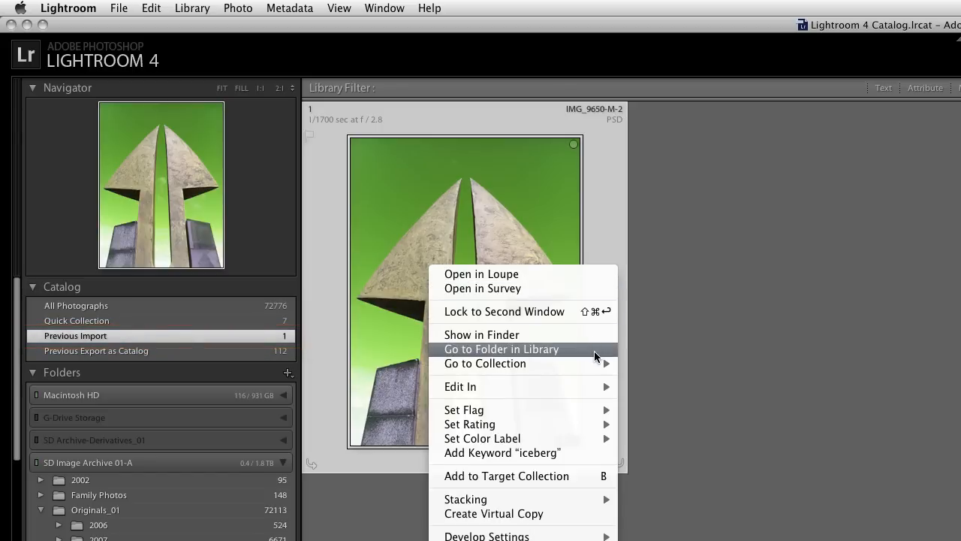
pyautogui.click(593, 351)
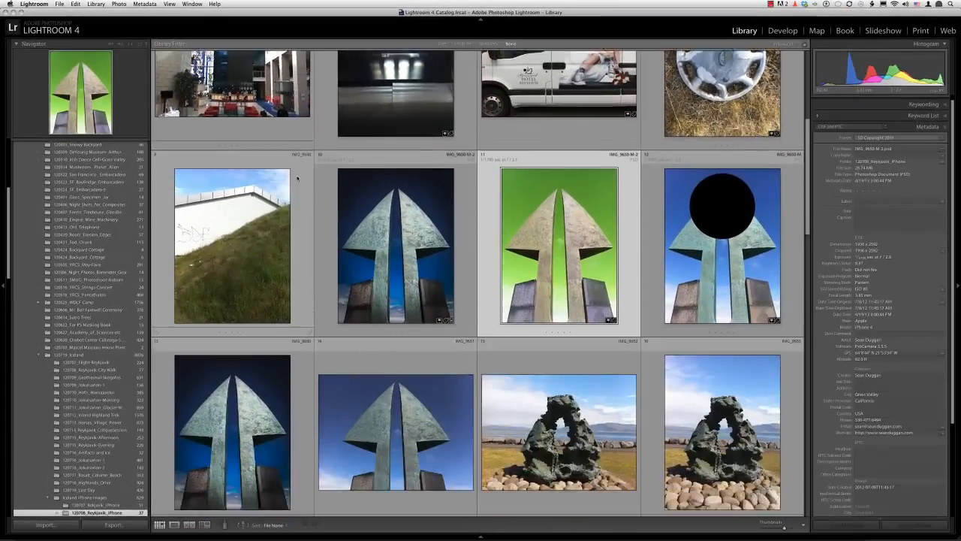
pyautogui.scroll(-2, 344, 205)
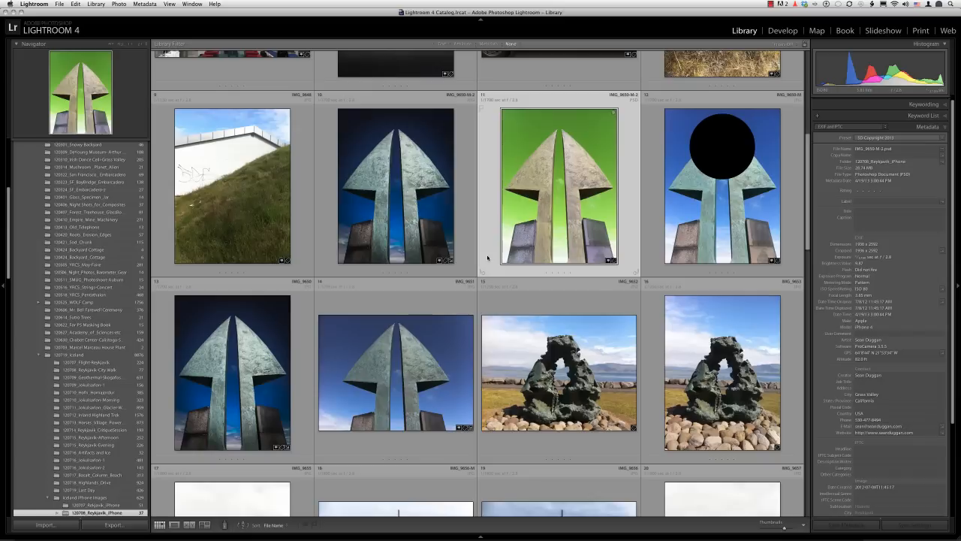
# - Delete the dark-blue IMG_9650-M-2 JPEG copy of the sculpture from disk
pyautogui.click(445, 251)
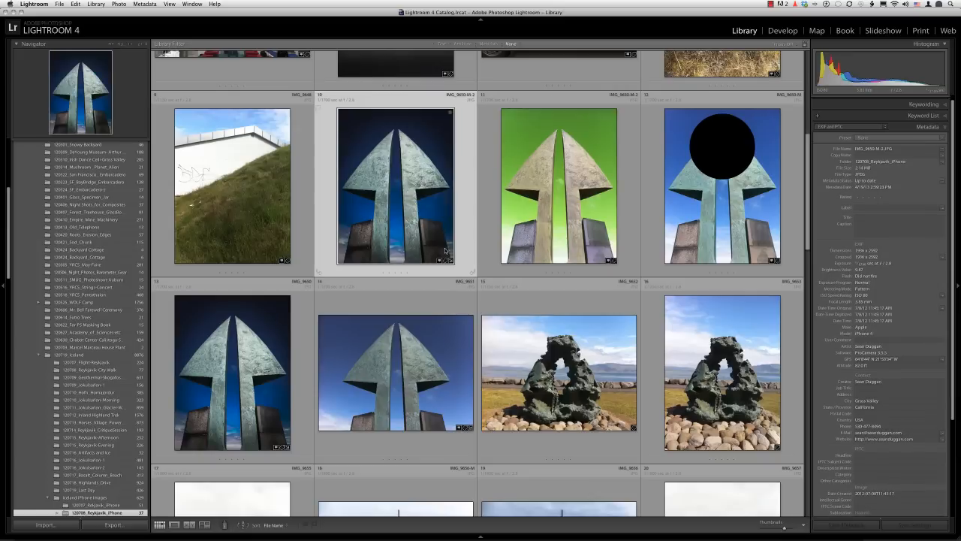
pyautogui.press('Delete')
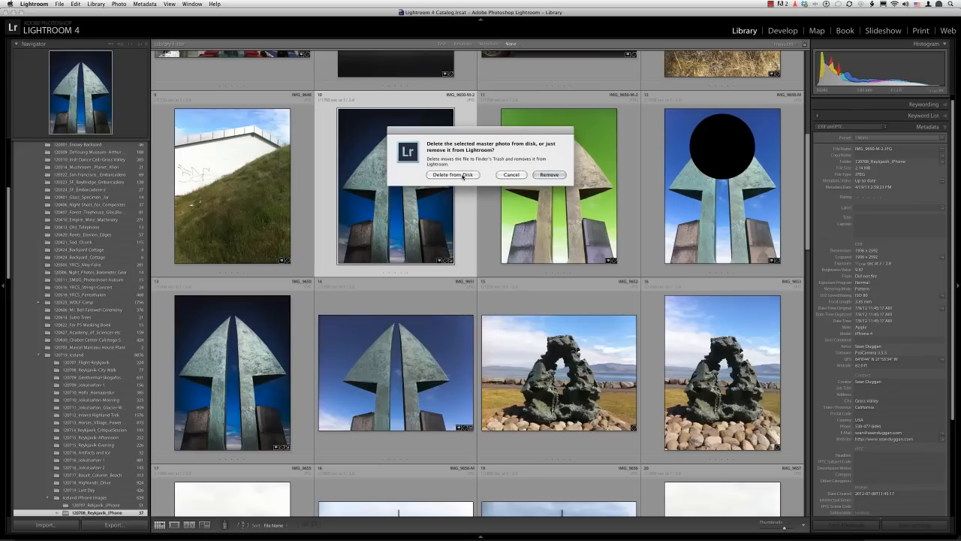
pyautogui.click(462, 177)
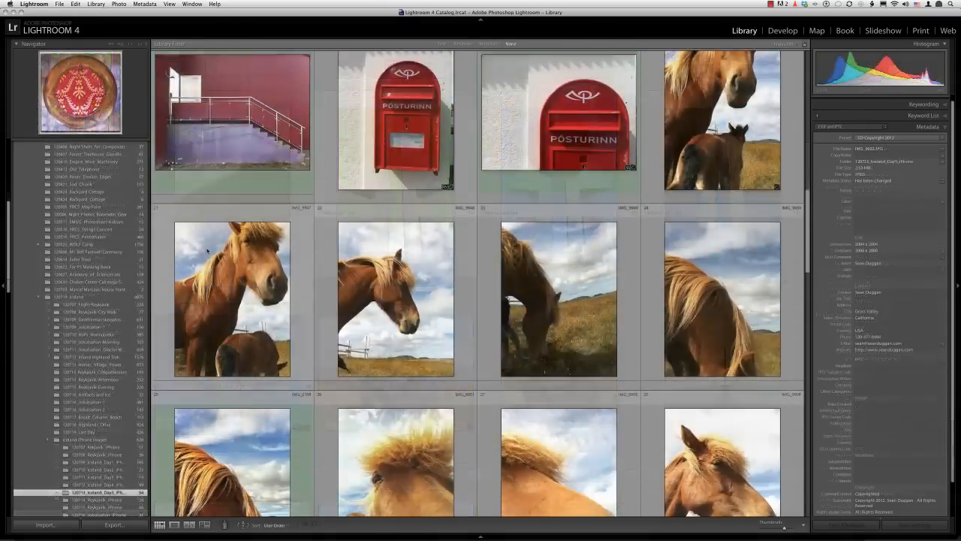
# - Open the IMG_0154 horse photo from the 120713_Iceland_Day5_iPhone folder in Photoshop CS6 using the Edit Original option
pyautogui.scroll(-3, 207, 250)
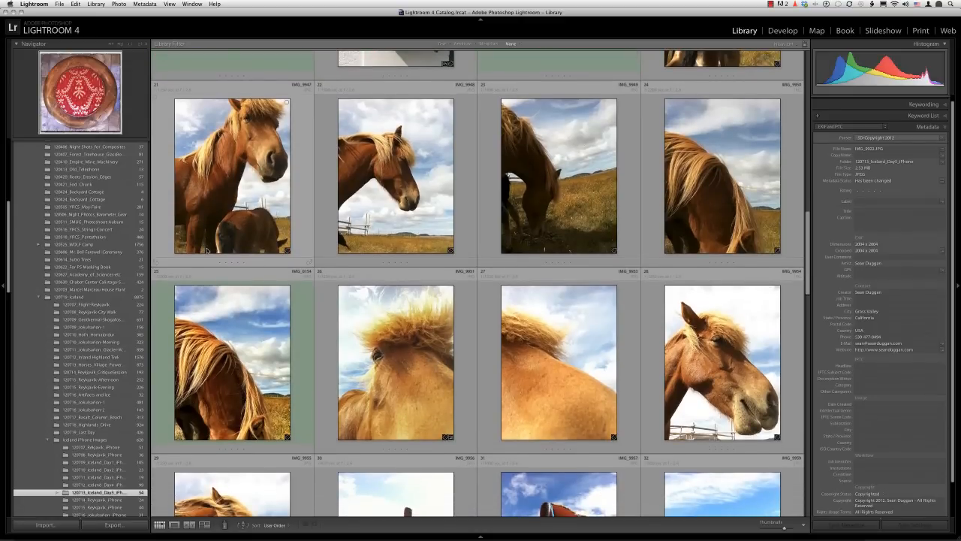
pyautogui.click(230, 304)
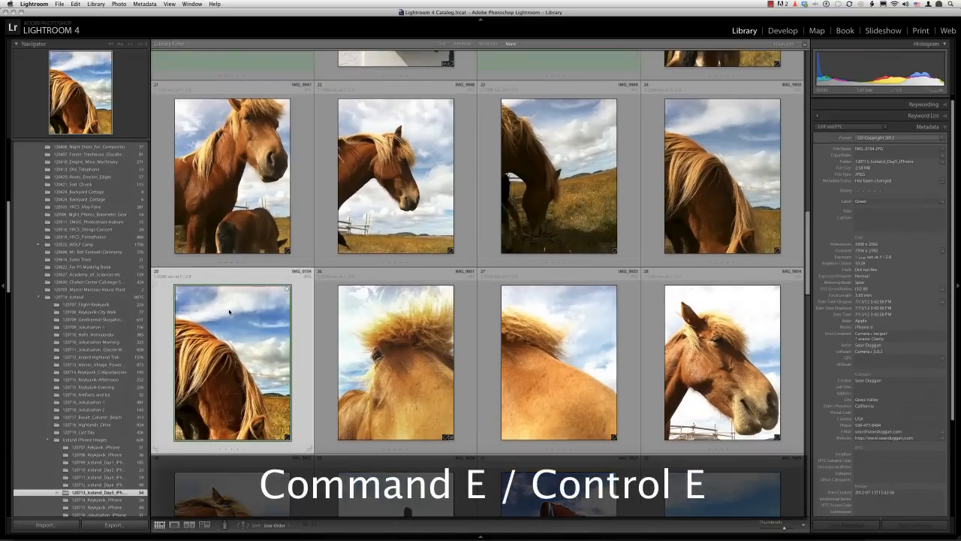
pyautogui.press('super+e')
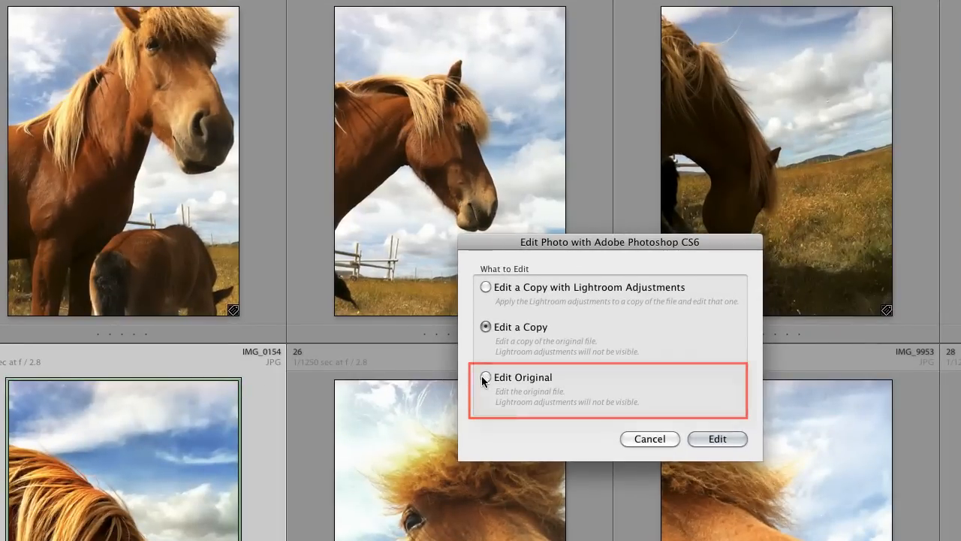
pyautogui.click(479, 369)
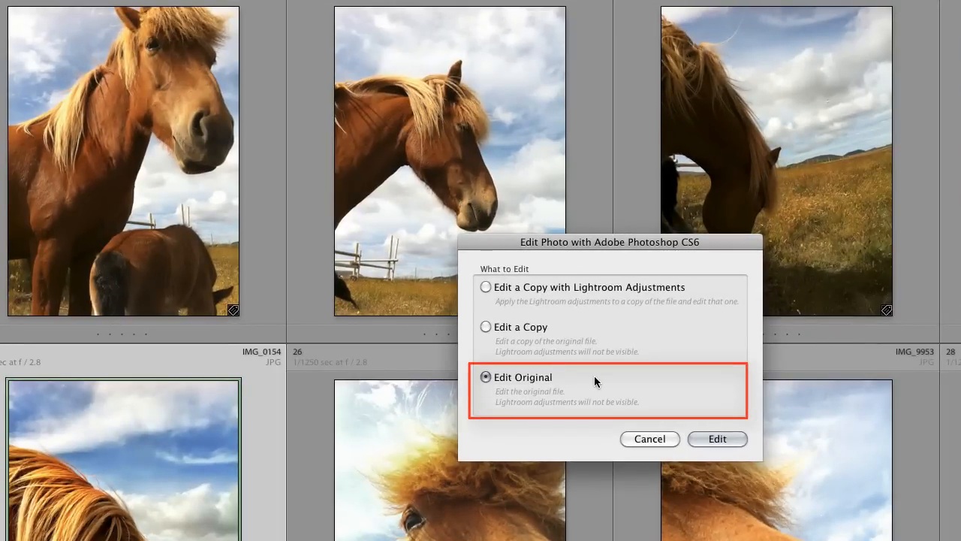
pyautogui.click(724, 438)
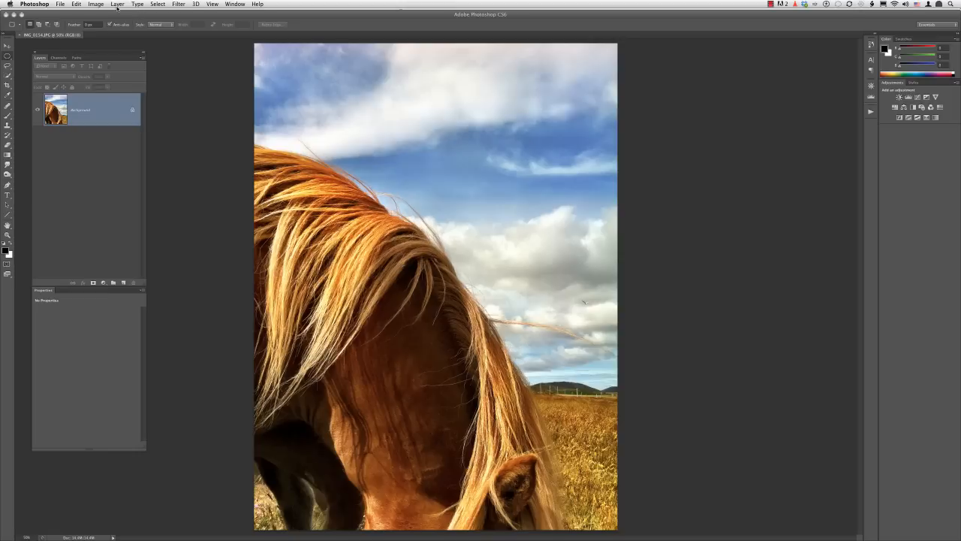
# - Convert the horse photo to Grayscale mode and discard its color information
pyautogui.click(95, 4)
pyautogui.moveTo(98, 13)
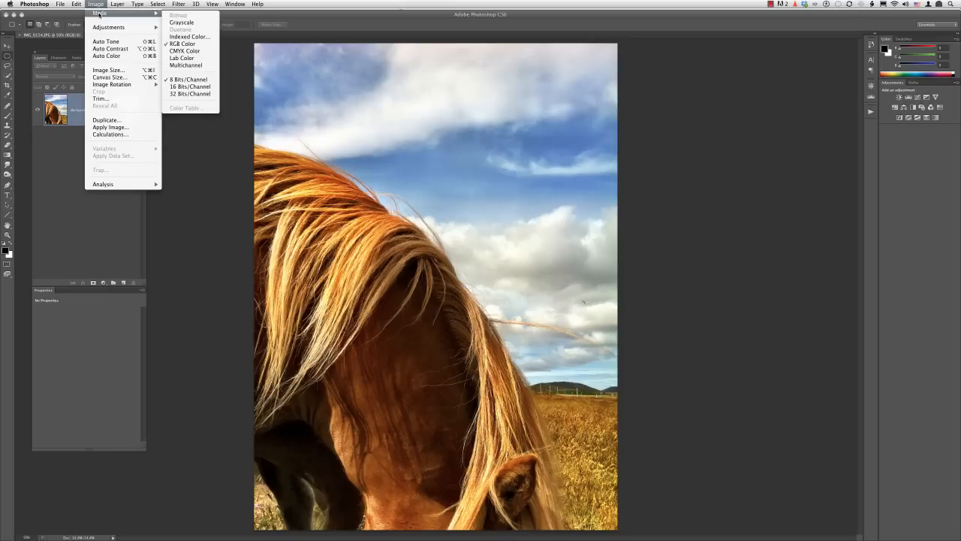
pyautogui.click(181, 22)
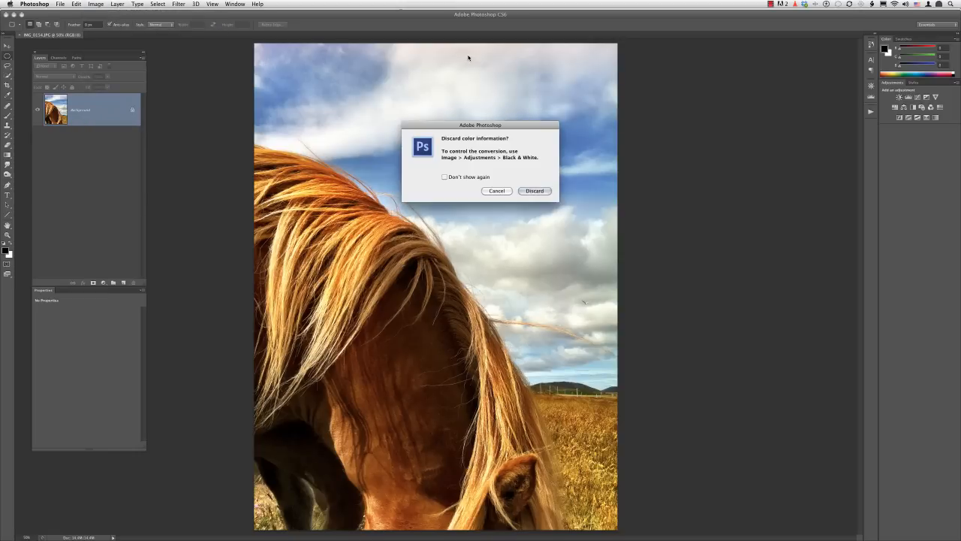
pyautogui.press('Return')
# - Darken the grayscale horse photo with Curves by lowering the white endpoint and pulling a curve point to about input 179, output 86
pyautogui.hotkey('ctrl', 'm')
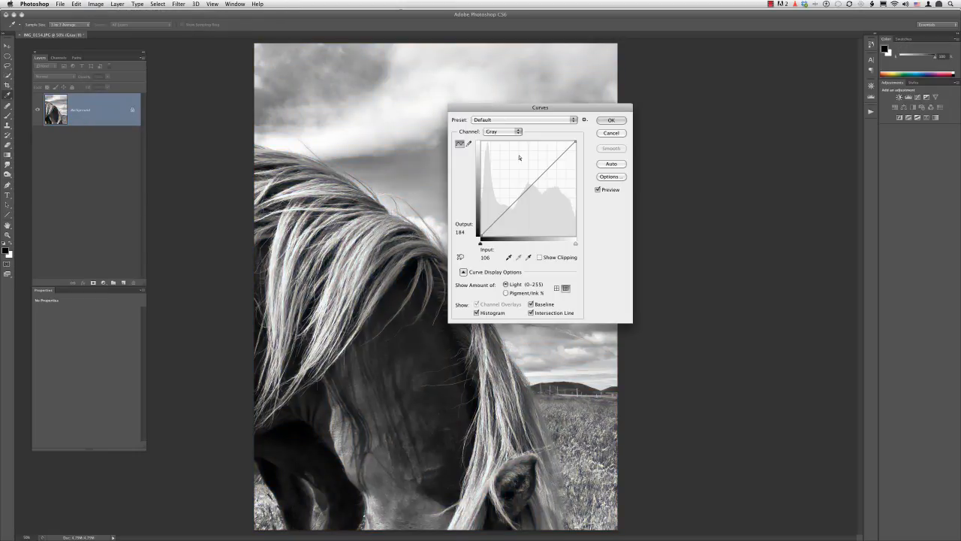
pyautogui.moveTo(549, 168); pyautogui.dragTo(551, 184)
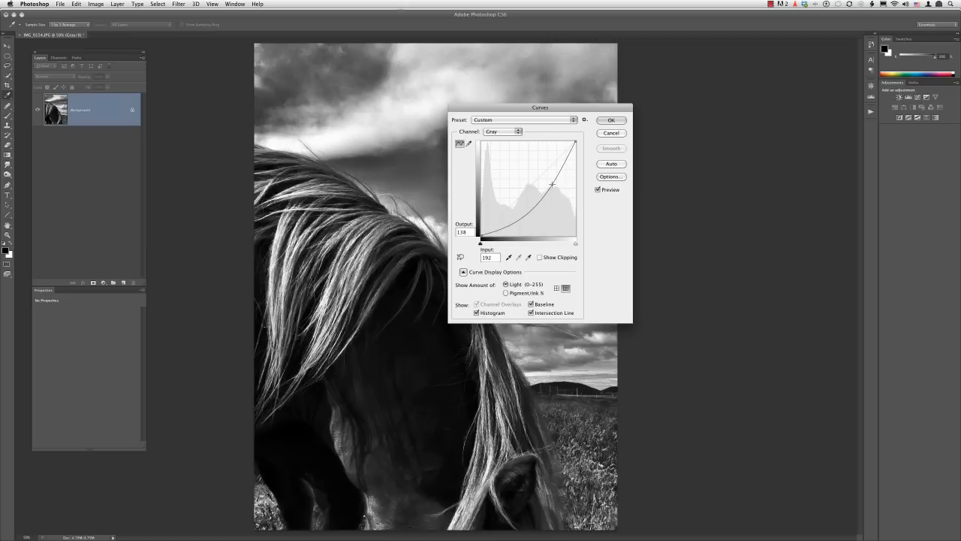
pyautogui.moveTo(575, 141); pyautogui.dragTo(547, 204)
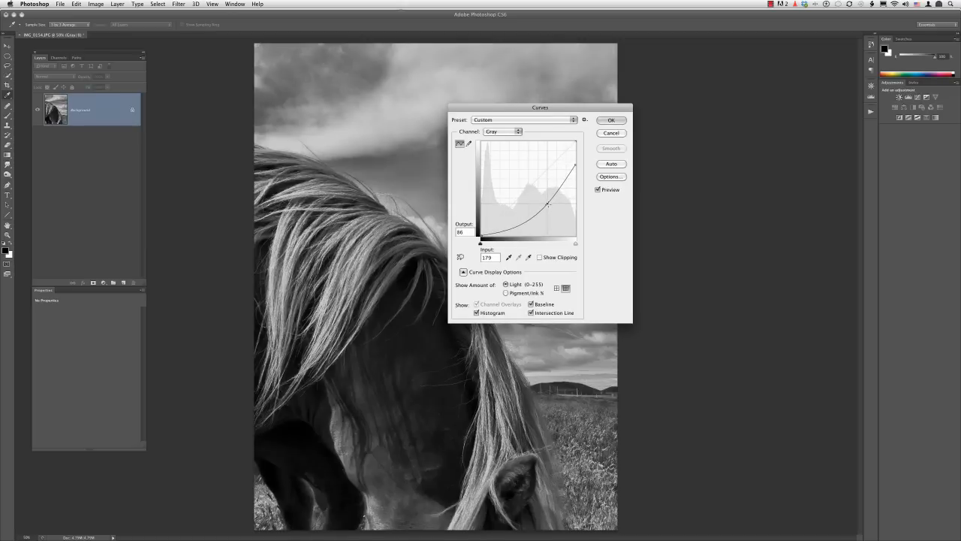
pyautogui.click(605, 120)
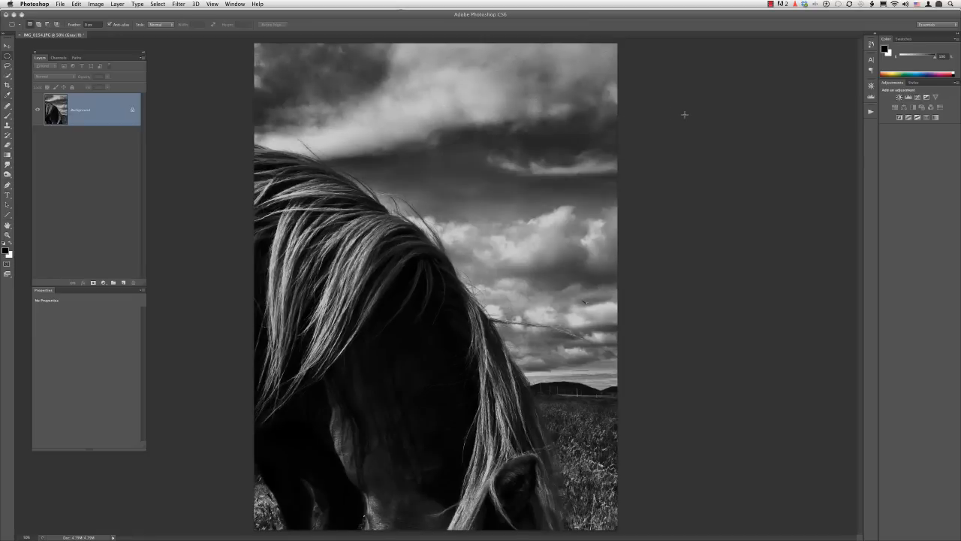
# - Paint over the dark sky areas on the Black & White layer mask to restore their blue, and save the layered photo as IMG_0154-M.psd
pyautogui.press('super+Tab')
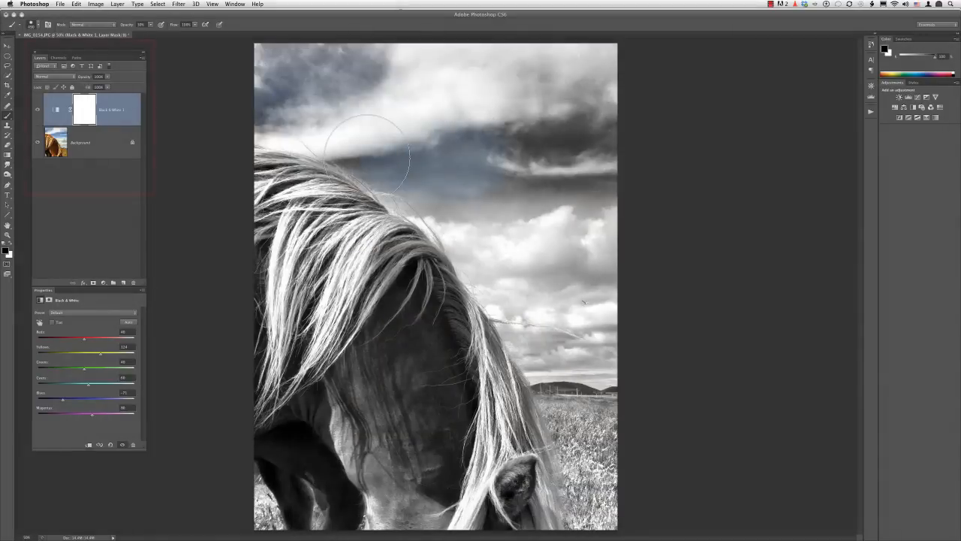
pyautogui.moveTo(510, 180)
pyautogui.mouseDown()
pyautogui.moveTo(649, 153)
pyautogui.moveTo(546, 136)
pyautogui.moveTo(609, 160)
pyautogui.mouseUp()
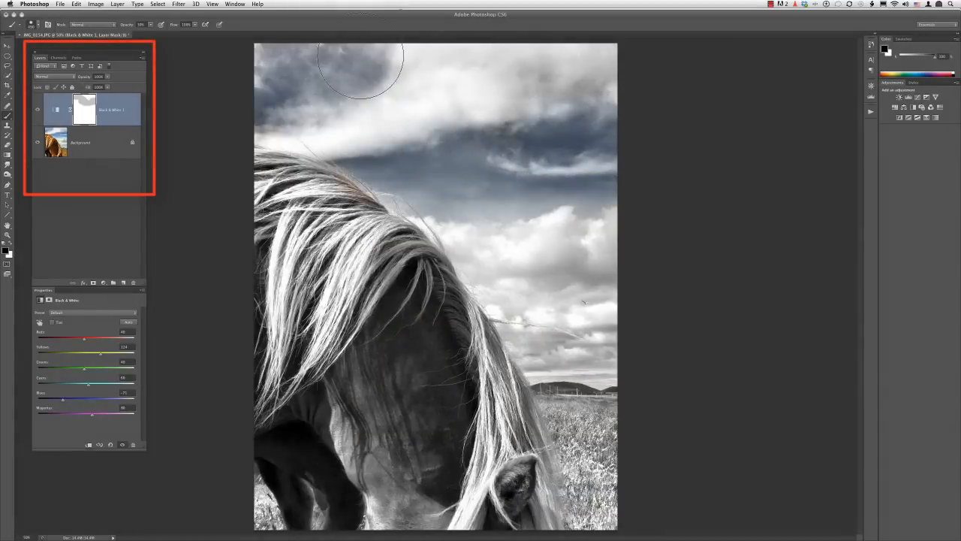
pyautogui.press('super+shift+s')
pyautogui.click(565, 405)
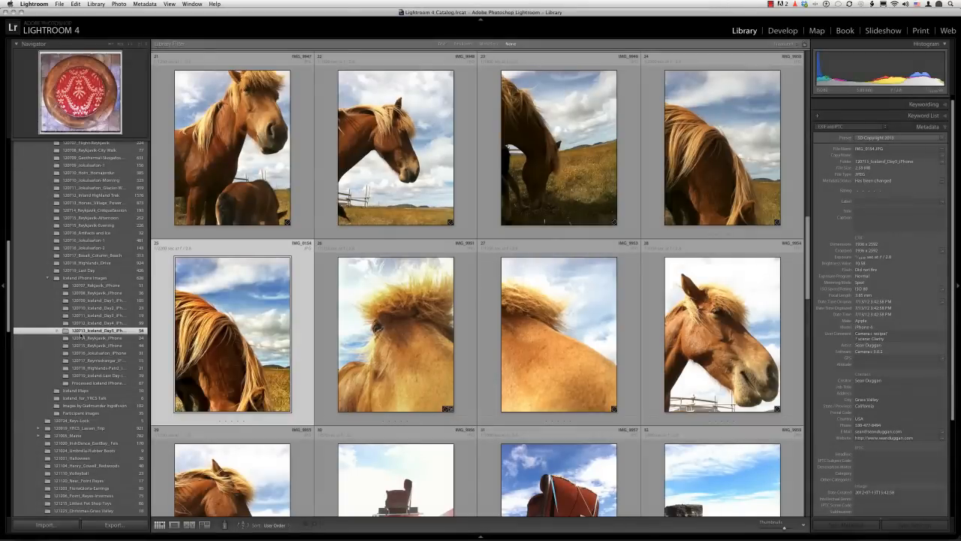
# - Synchronize the 120713_Iceland_Day5_iPhone folder in Lightroom and view the imported IMG_0154-M PSD enlarged on its own
pyautogui.rightClick(66, 331)
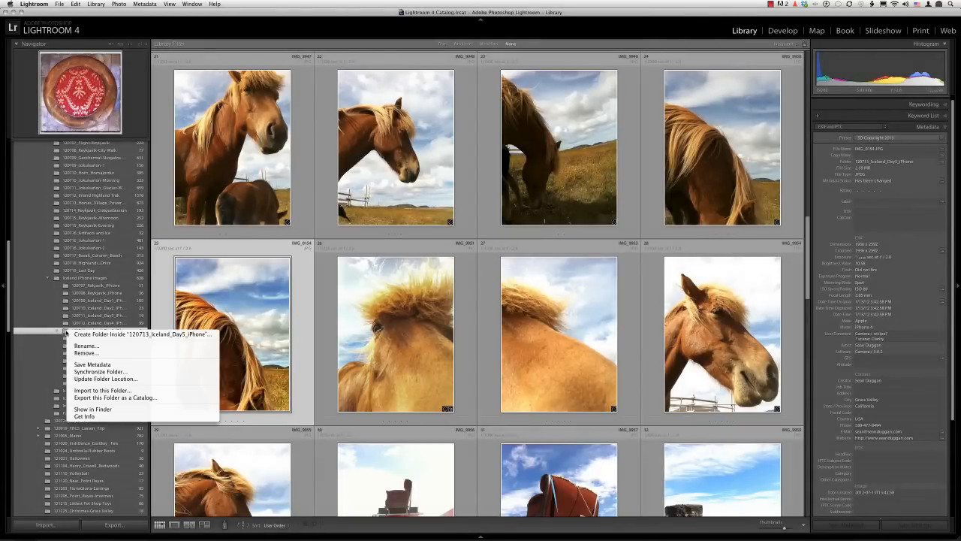
pyautogui.click(122, 372)
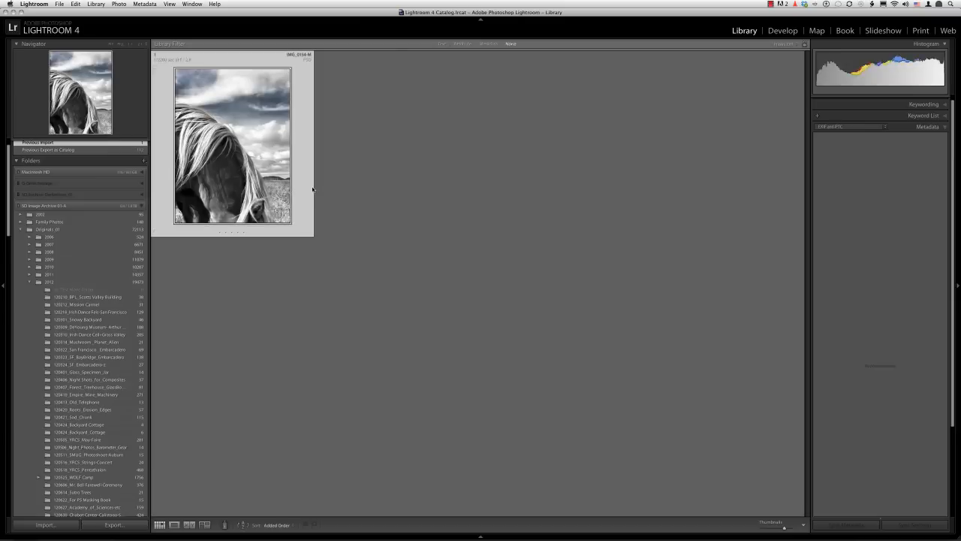
pyautogui.doubleClick(247, 199)
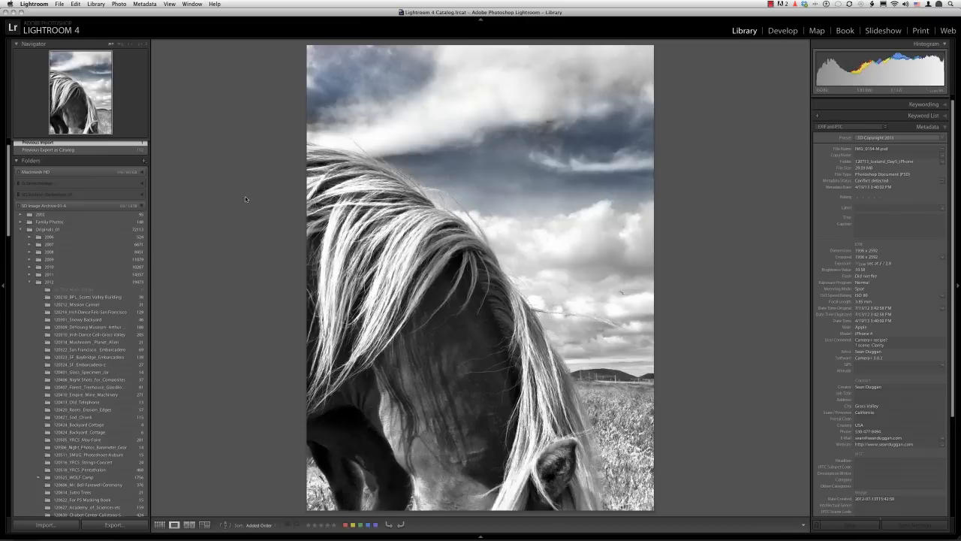